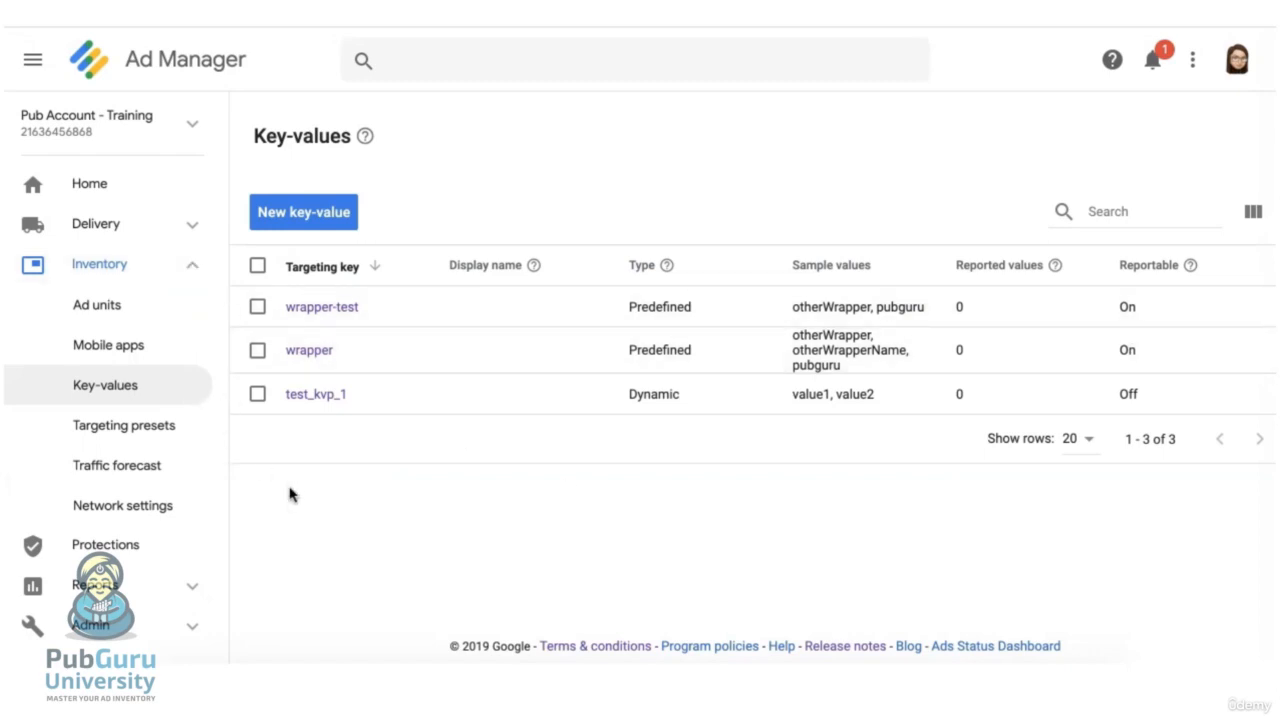
Start a new key-value and name it "layout".
{"action": "left_click", "coordinate": [326, 219]}
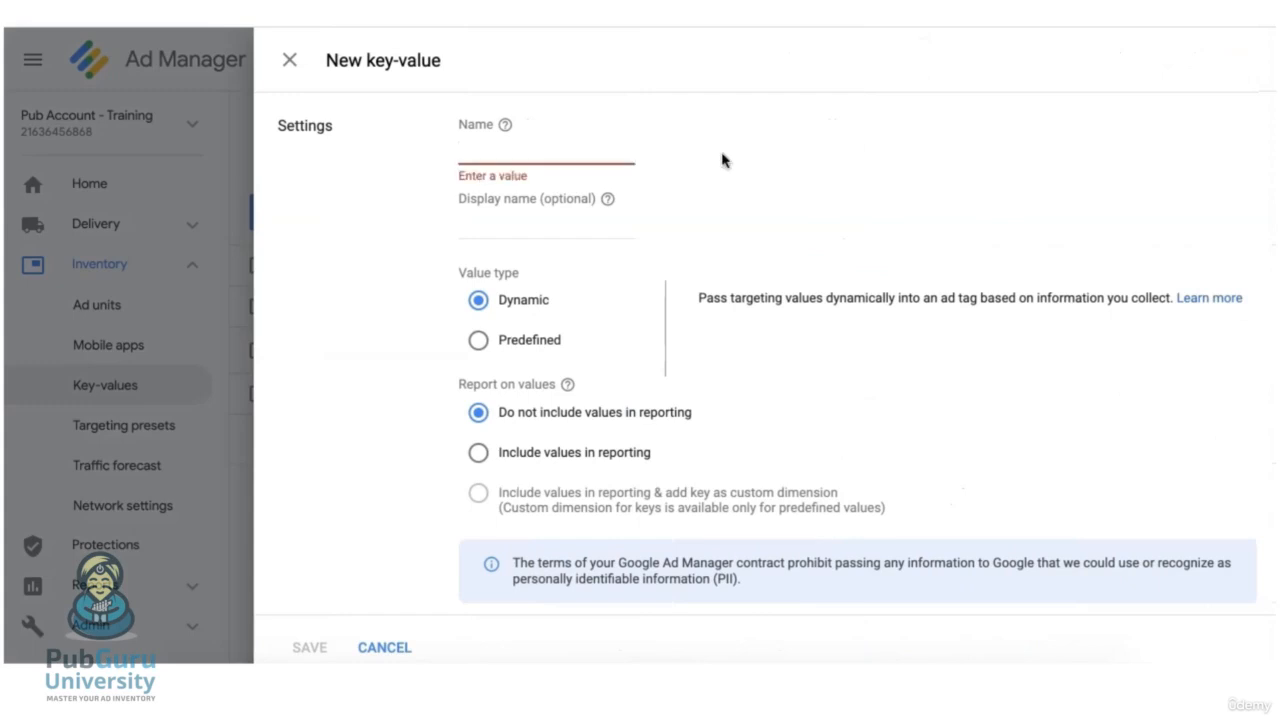
{"action": "type", "text": "layout"}
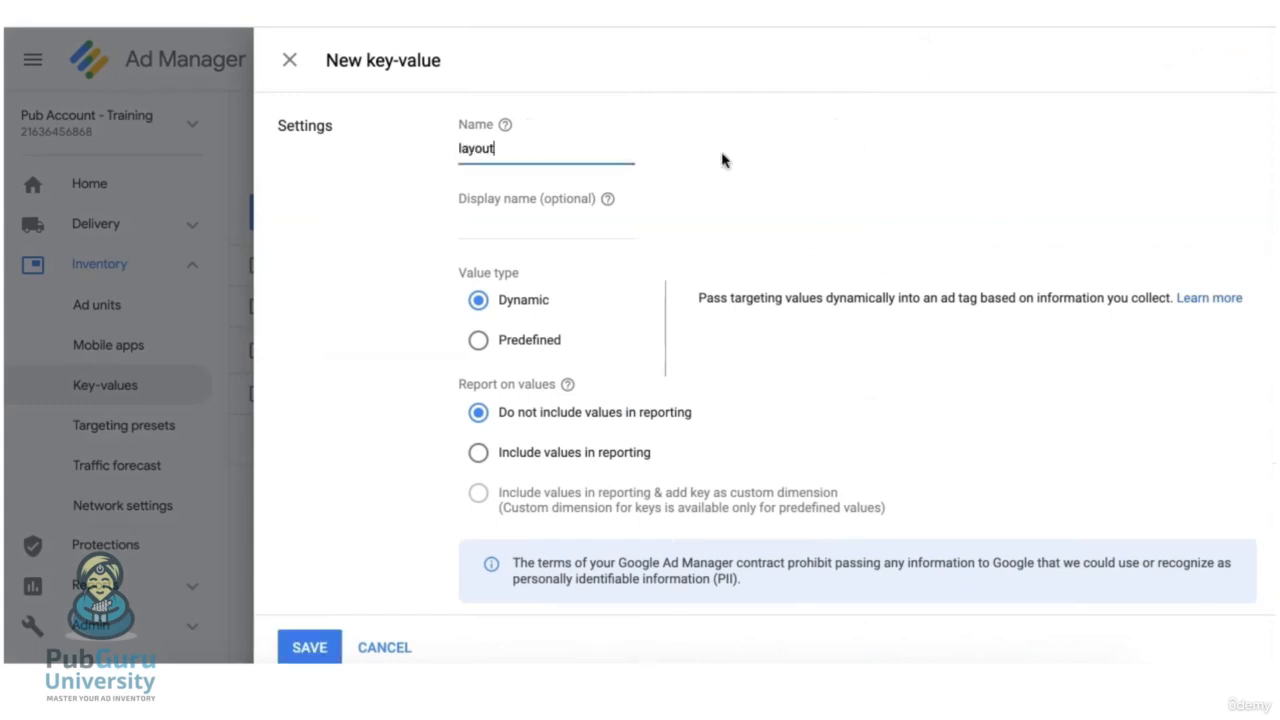
{"action": "left_click", "coordinate": [775, 204]}
{"action": "scroll", "coordinate": [786, 201], "scroll_direction": "down", "scroll_amount": 1}
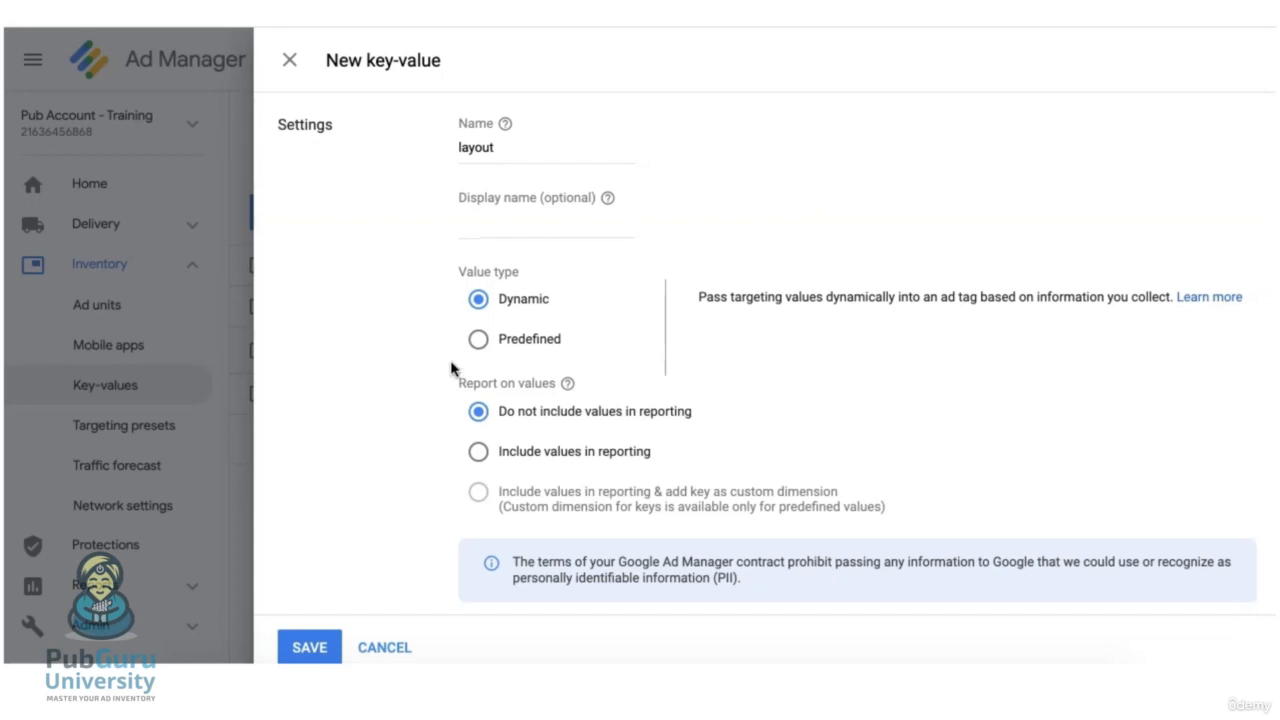
Set the key's value type to Predefined and choose to include values in reporting and add the key as a custom dimension.
{"action": "left_click", "coordinate": [480, 341]}
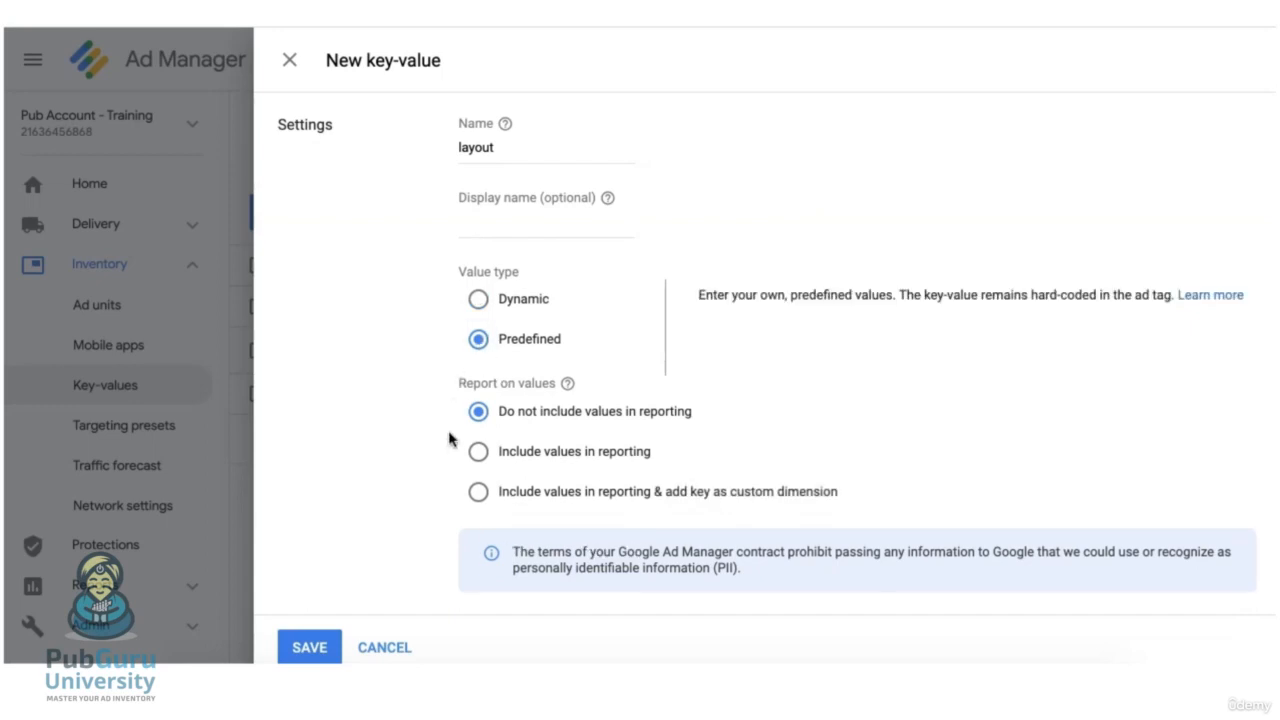
{"action": "left_click", "coordinate": [478, 453]}
{"action": "left_click", "coordinate": [480, 493]}
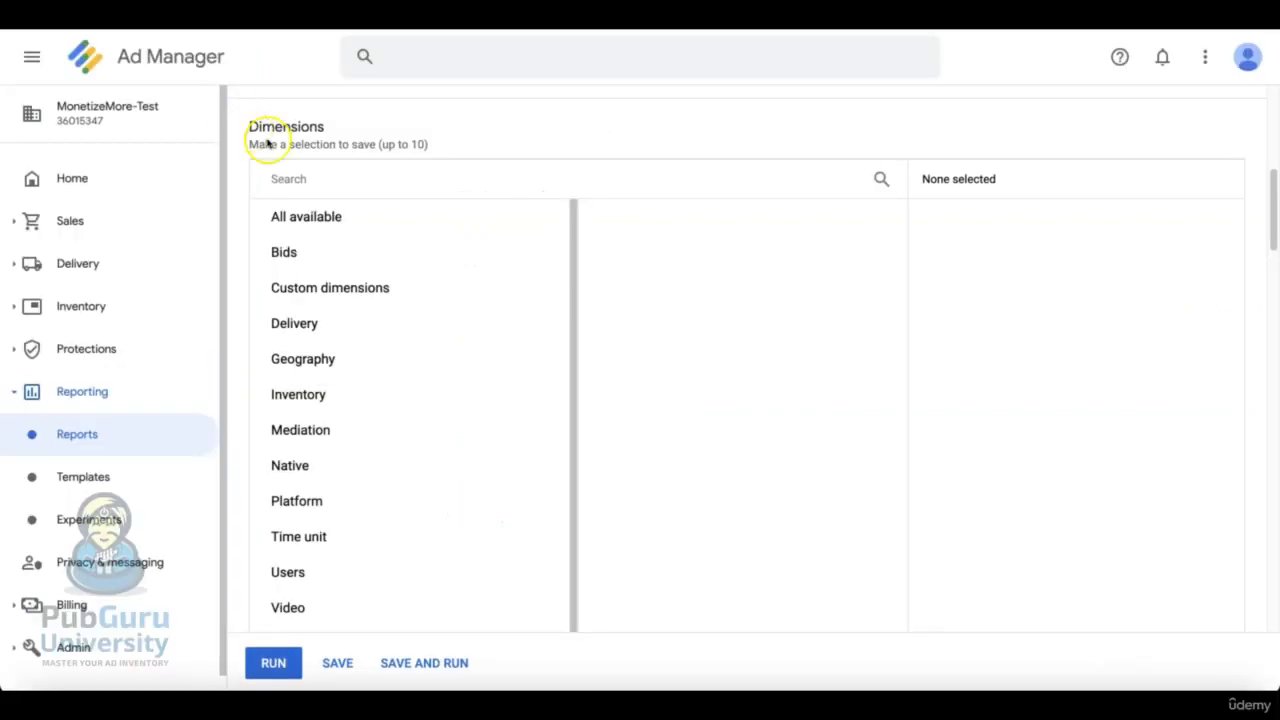
Search the report dimensions for "key" and select the Key-values dimension.
{"action": "left_click", "coordinate": [336, 176]}
{"action": "type", "text": "k"}
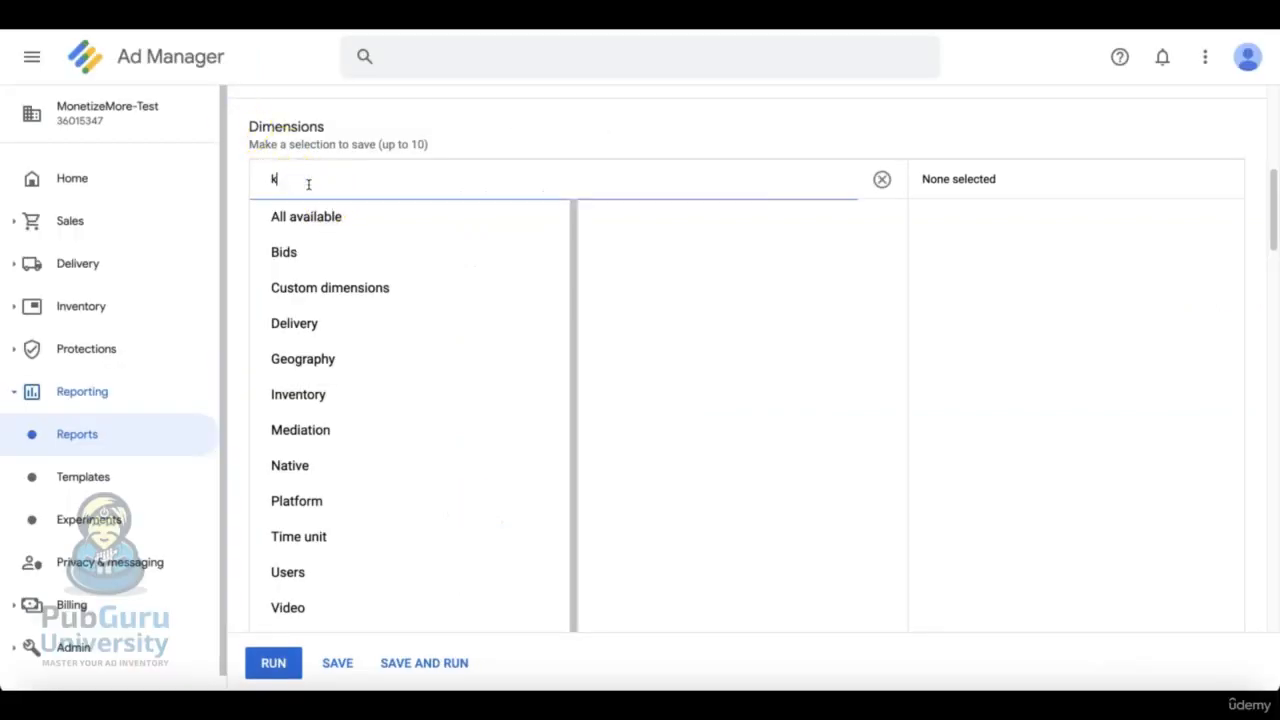
{"action": "type", "text": "ey"}
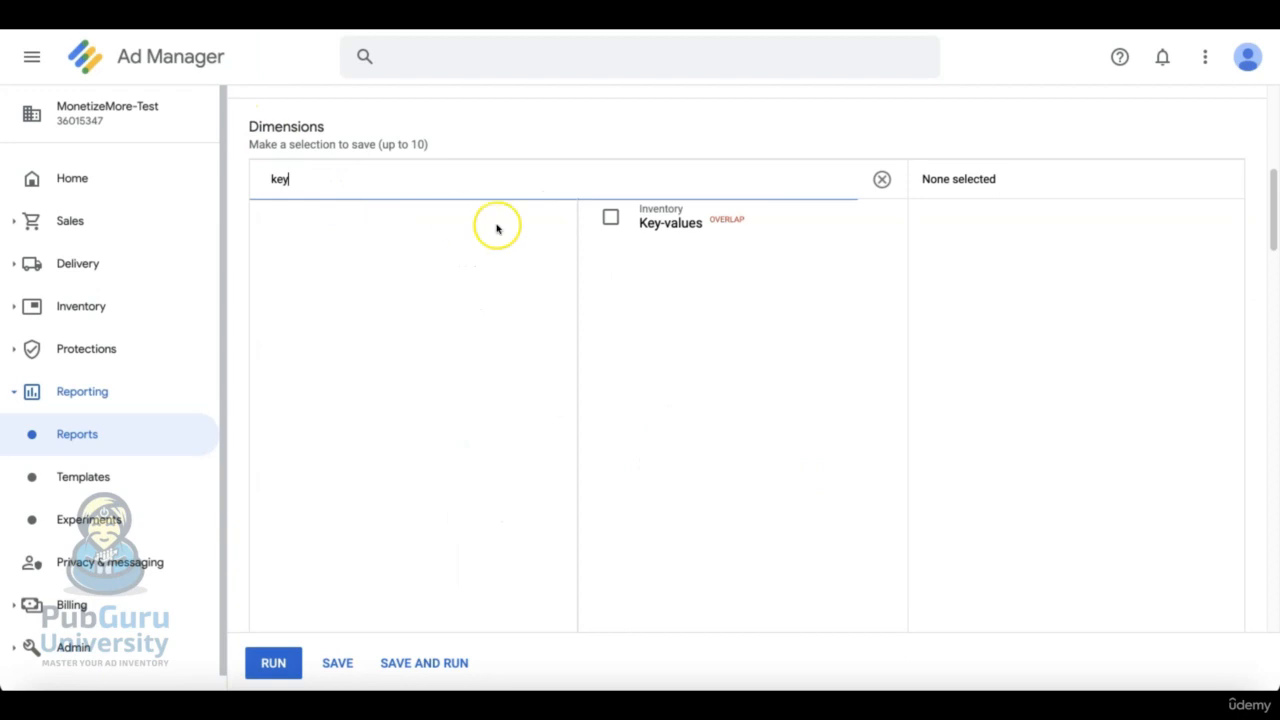
{"action": "left_click", "coordinate": [651, 225]}
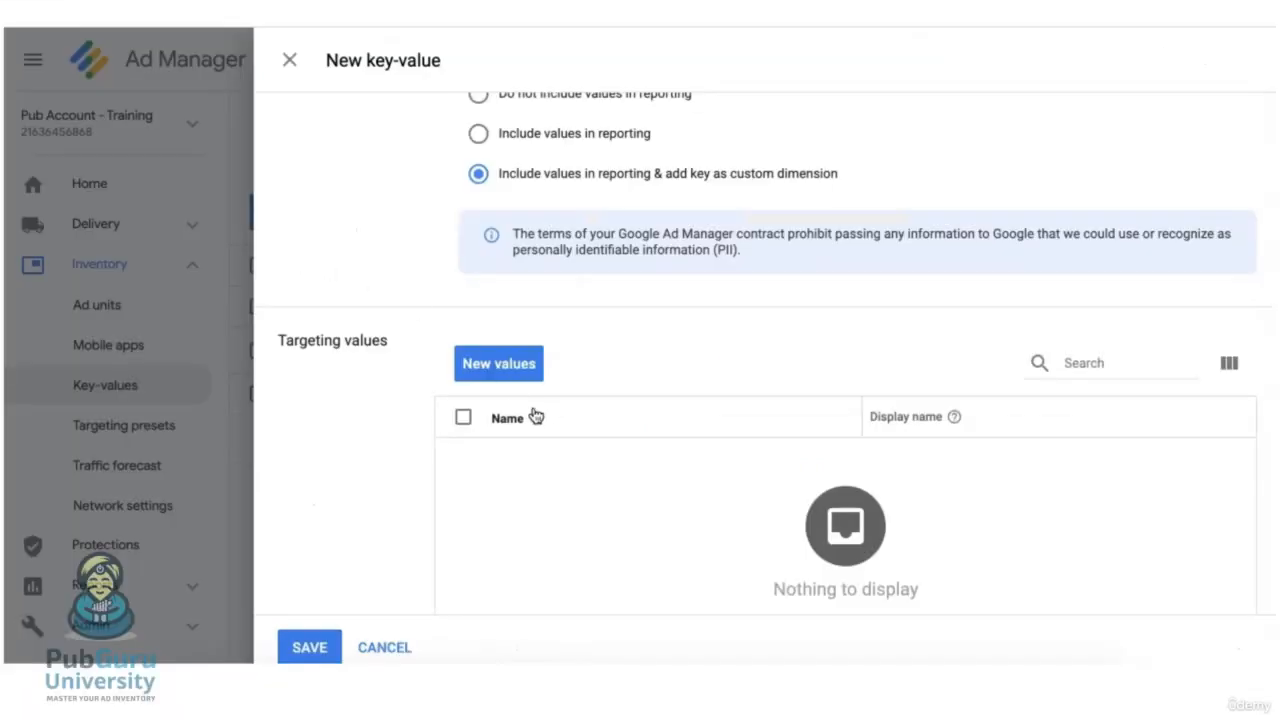
Create the targeting values "cake" and "pizza" for the layout key, save them and review the key's settings.
{"action": "left_click", "coordinate": [516, 375]}
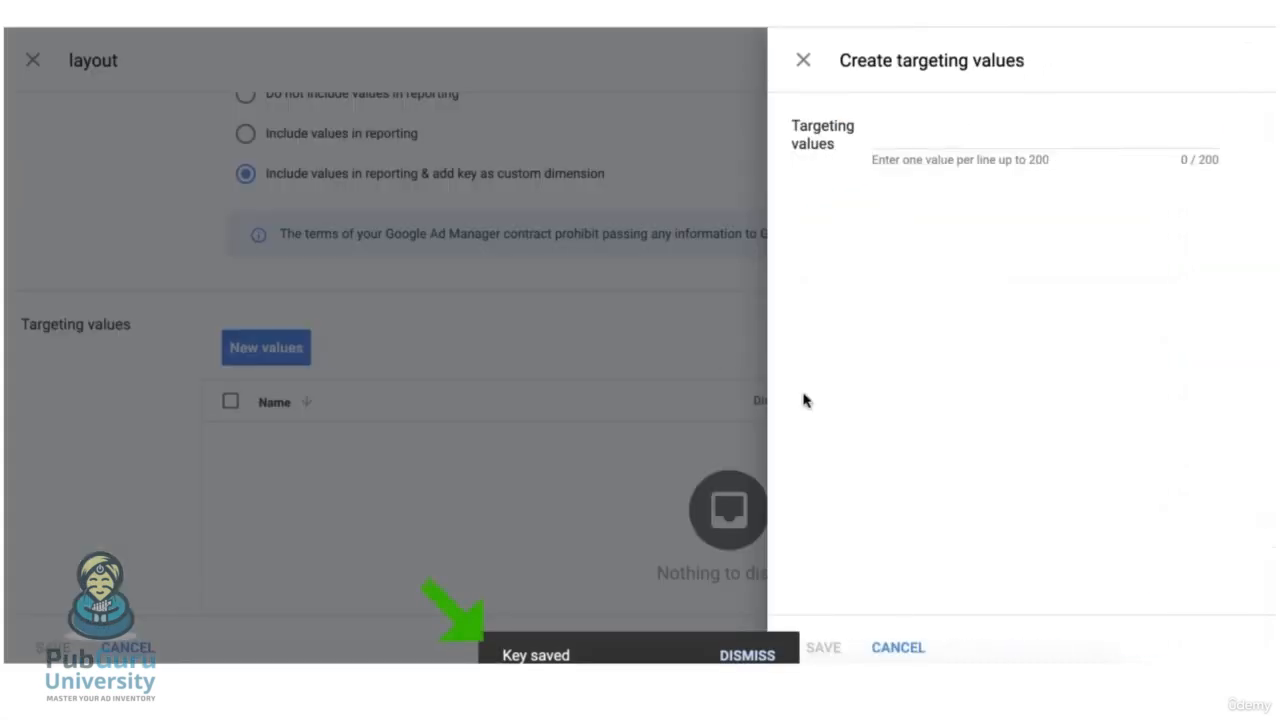
{"action": "left_click", "coordinate": [957, 130]}
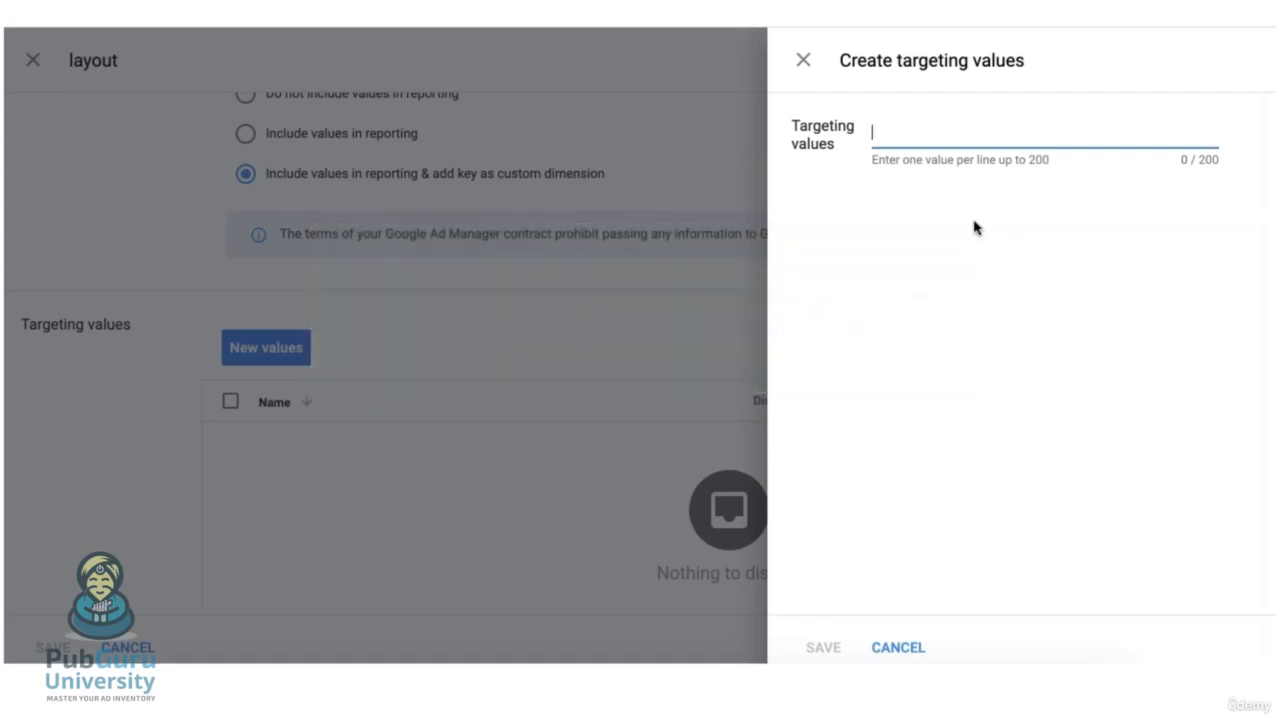
{"action": "type", "text": "cake"}
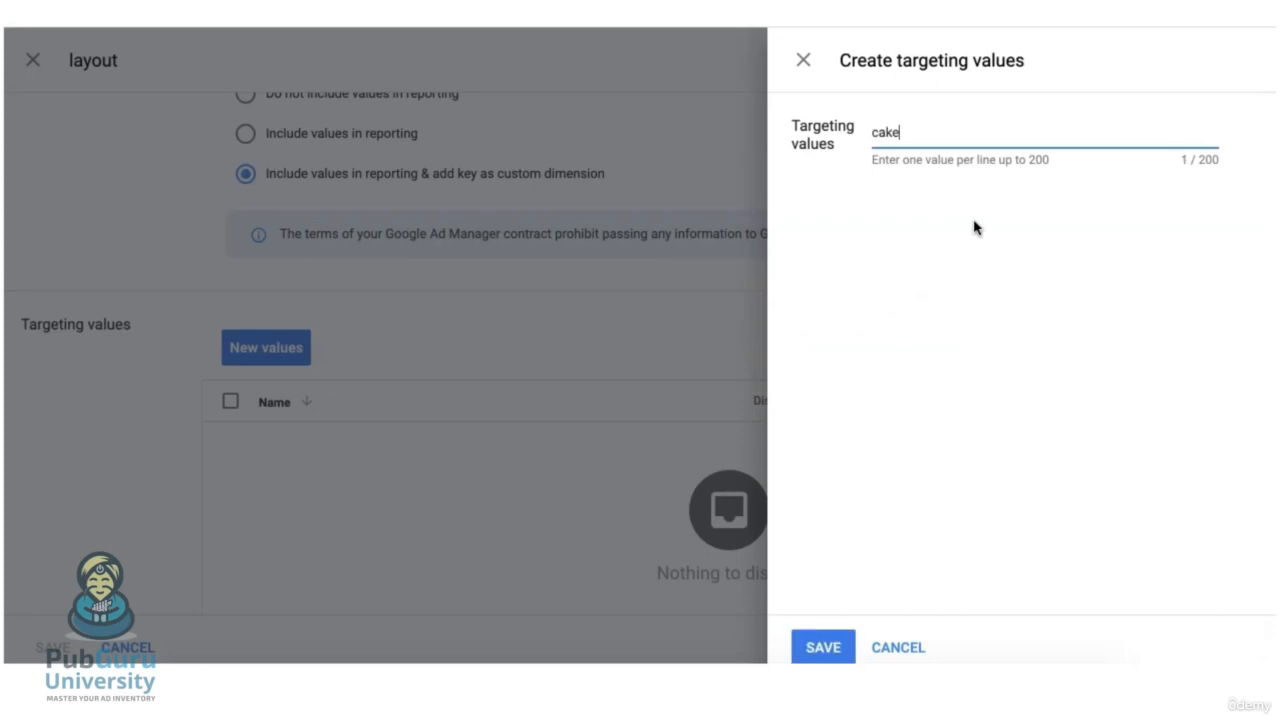
{"action": "key", "text": "Return"}
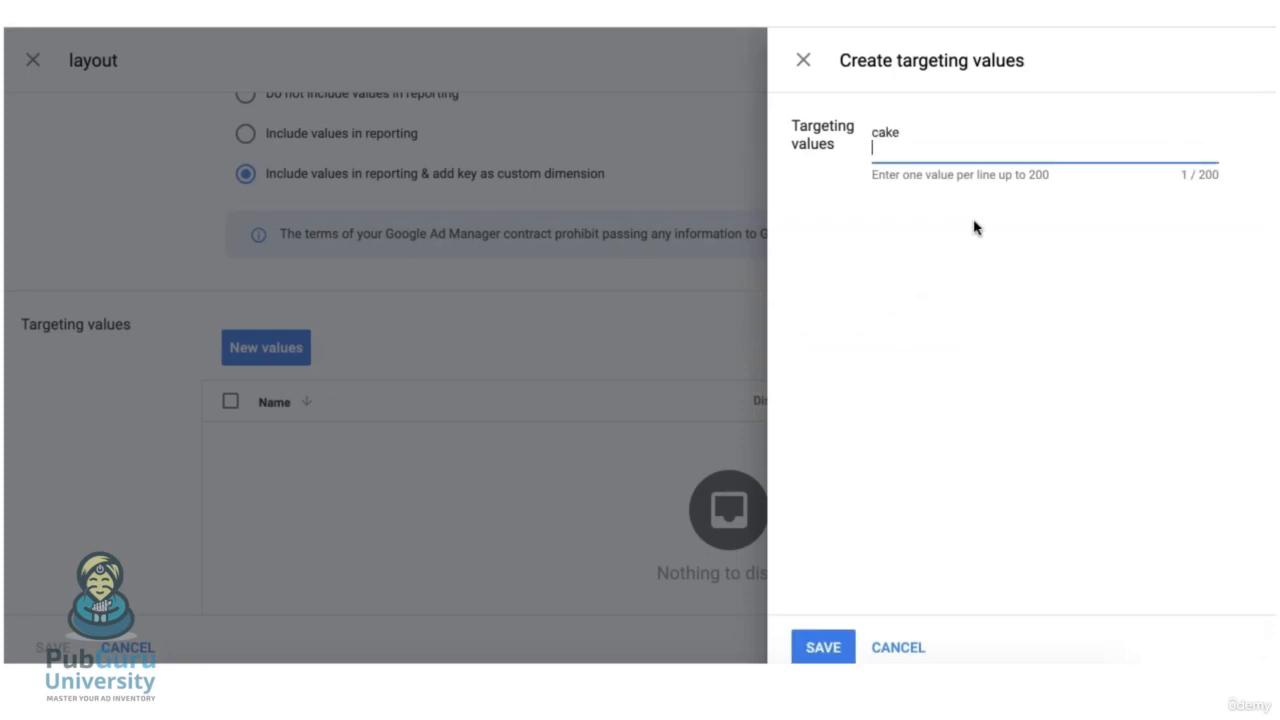
{"action": "type", "text": "pizza"}
{"action": "left_click", "coordinate": [823, 648]}
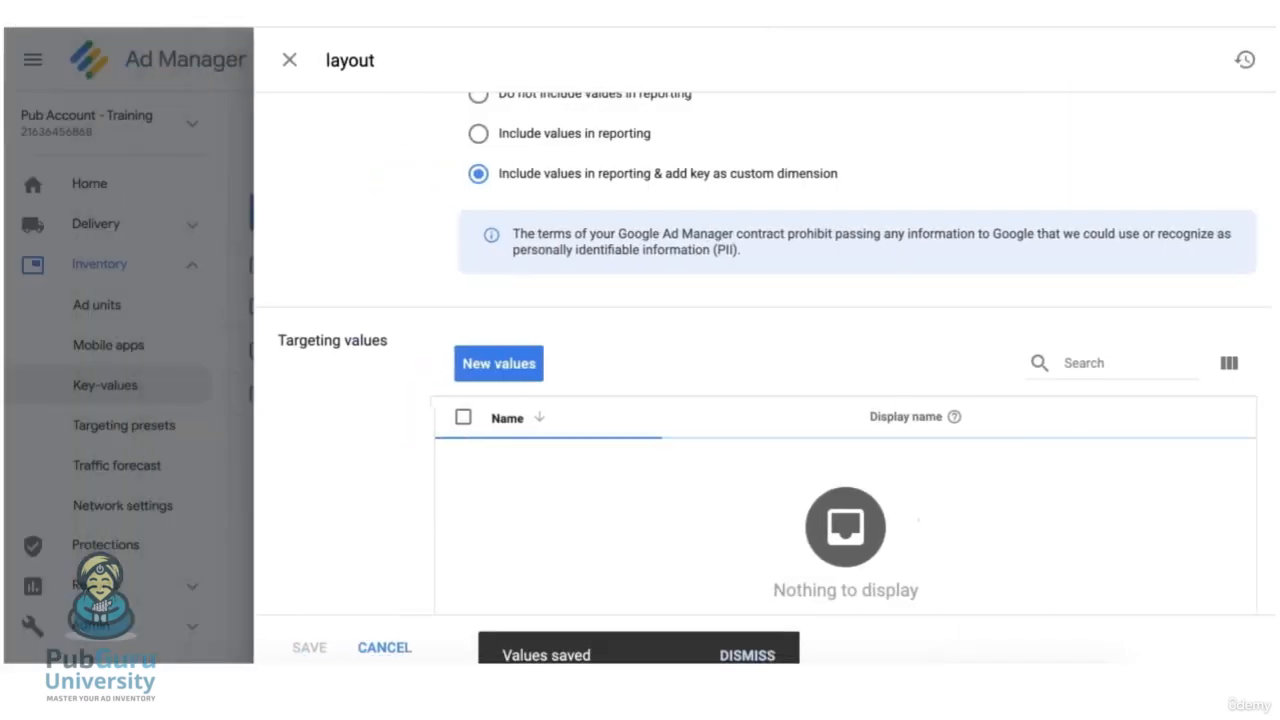
{"action": "scroll", "coordinate": [427, 139], "scroll_direction": "up", "scroll_amount": 3}
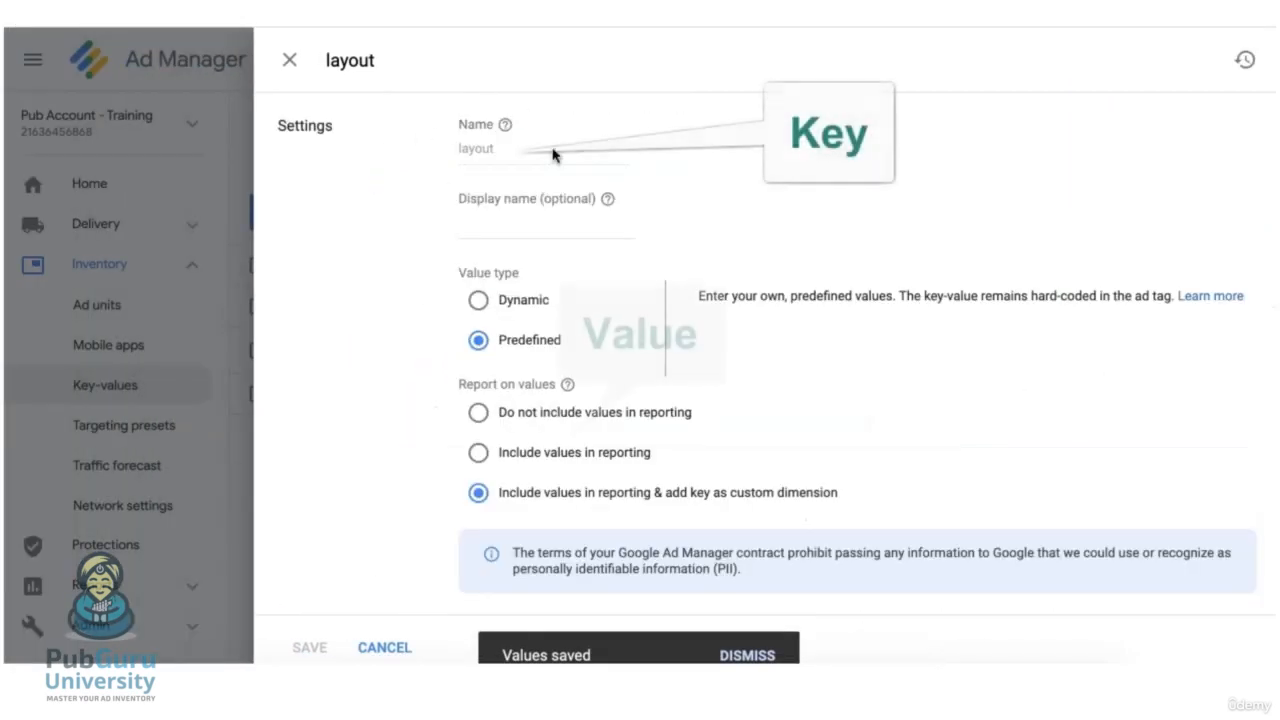
{"action": "scroll", "coordinate": [408, 323], "scroll_direction": "down", "scroll_amount": 3}
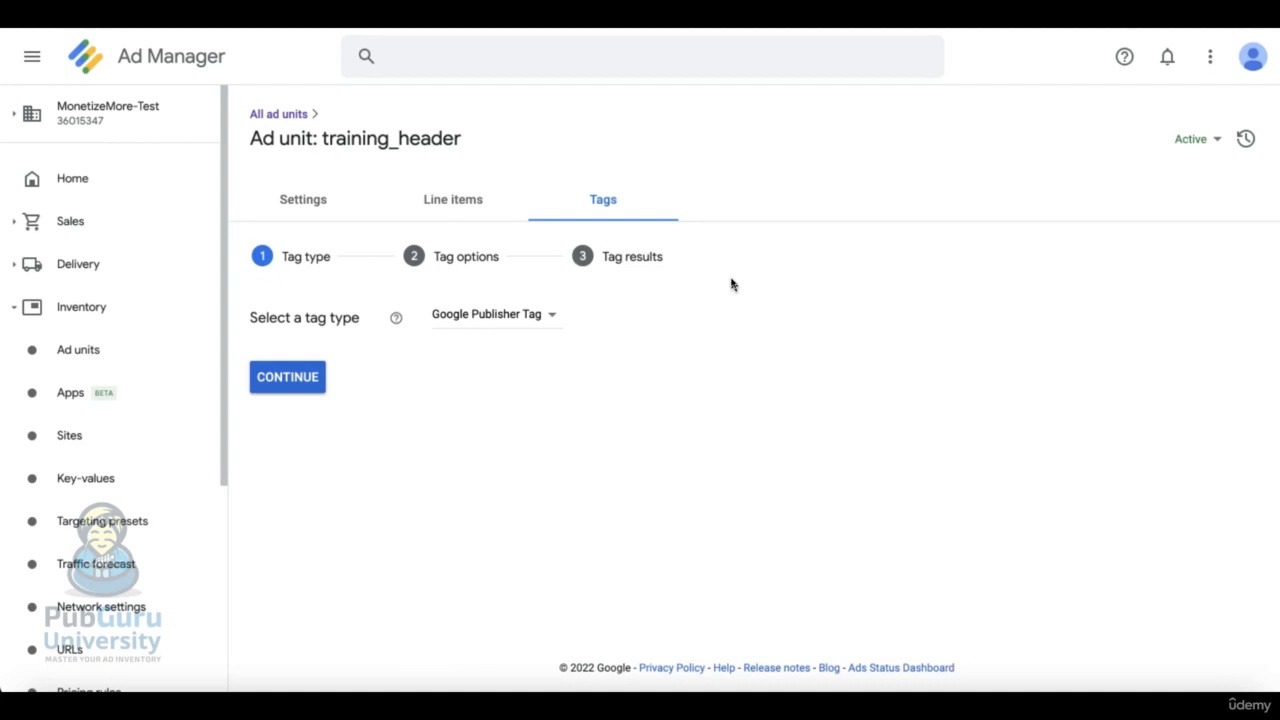
Generate the Google Publisher Tag for the training_header ad unit with the page-level key-value layout set to cake.
{"action": "left_click", "coordinate": [315, 376]}
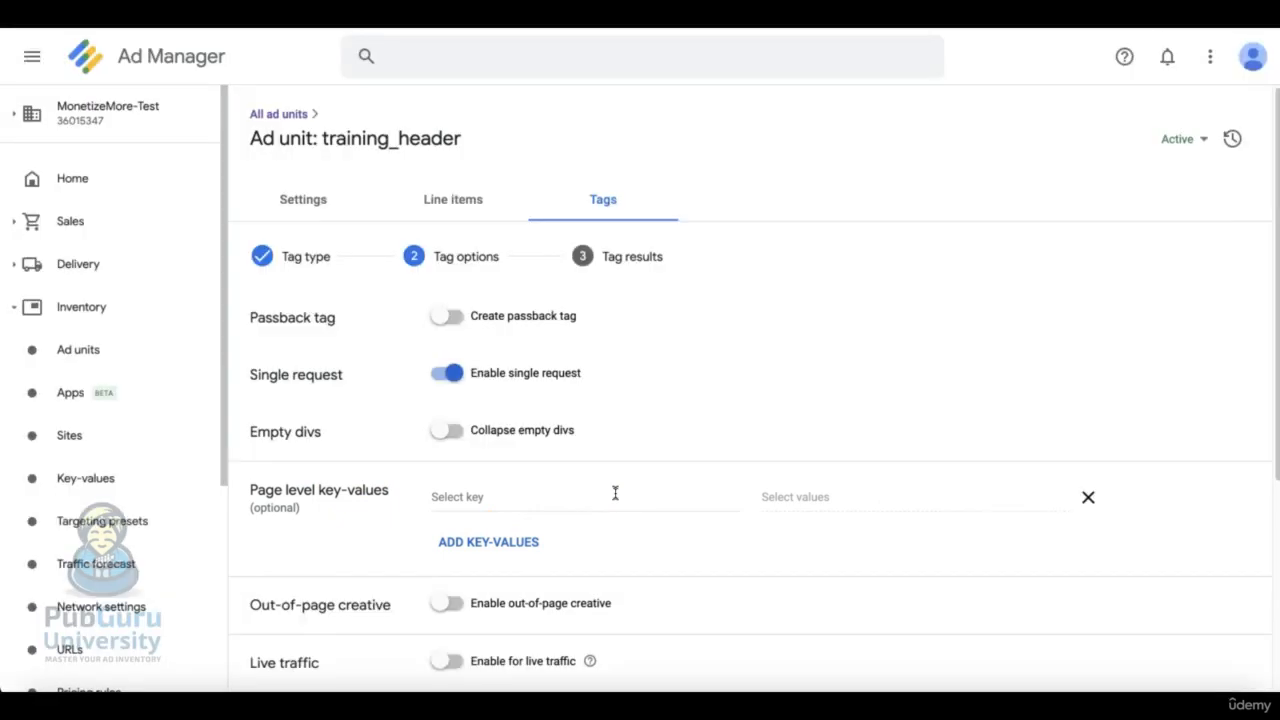
{"action": "left_click", "coordinate": [615, 493]}
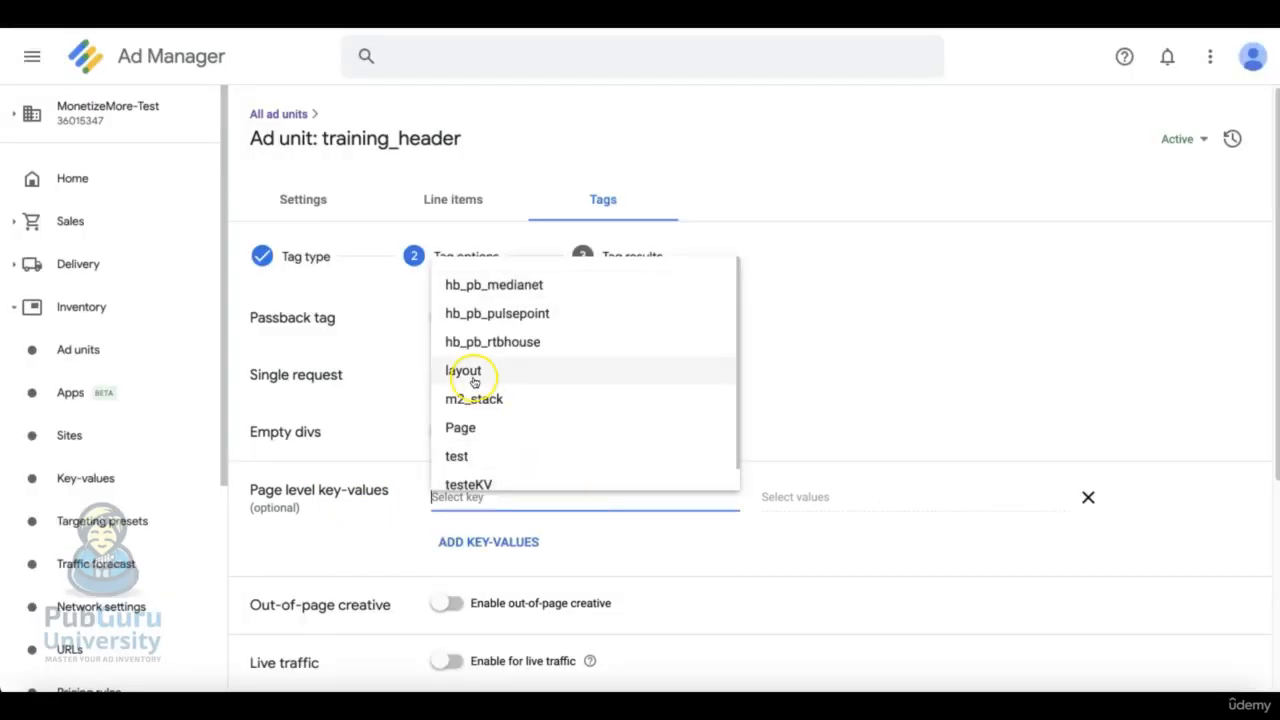
{"action": "left_click", "coordinate": [473, 373]}
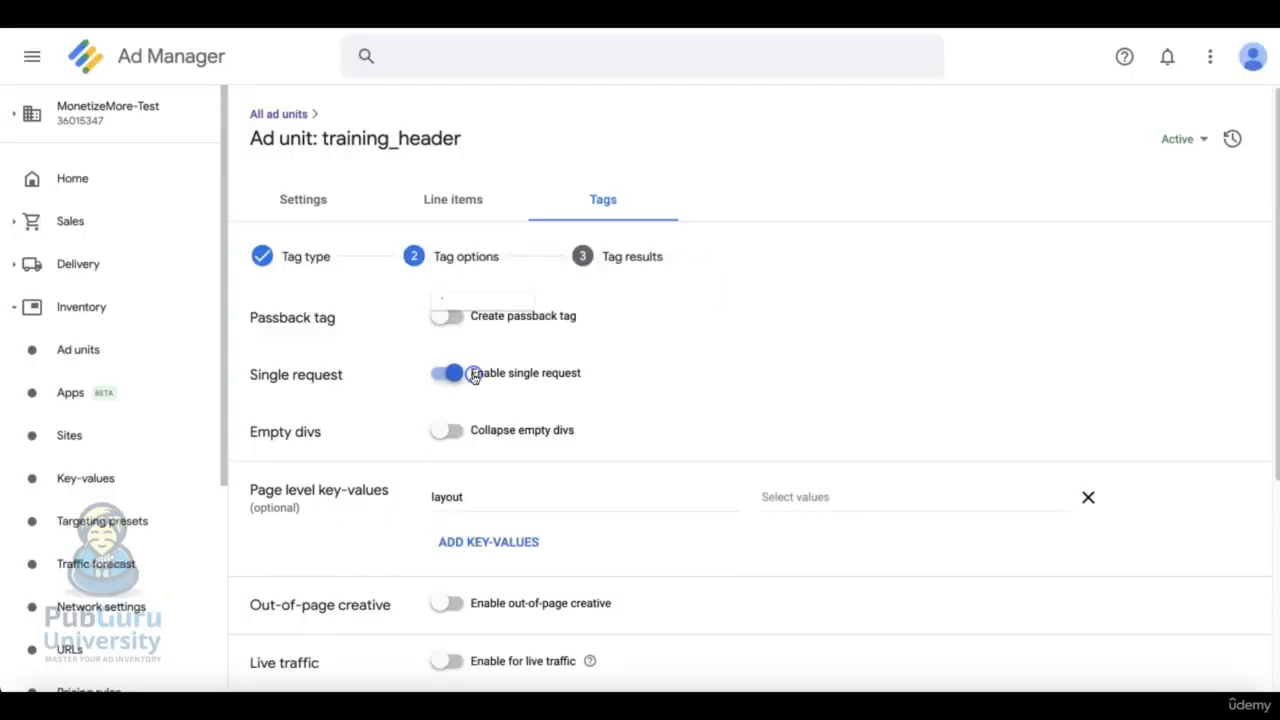
{"action": "left_click", "coordinate": [925, 502]}
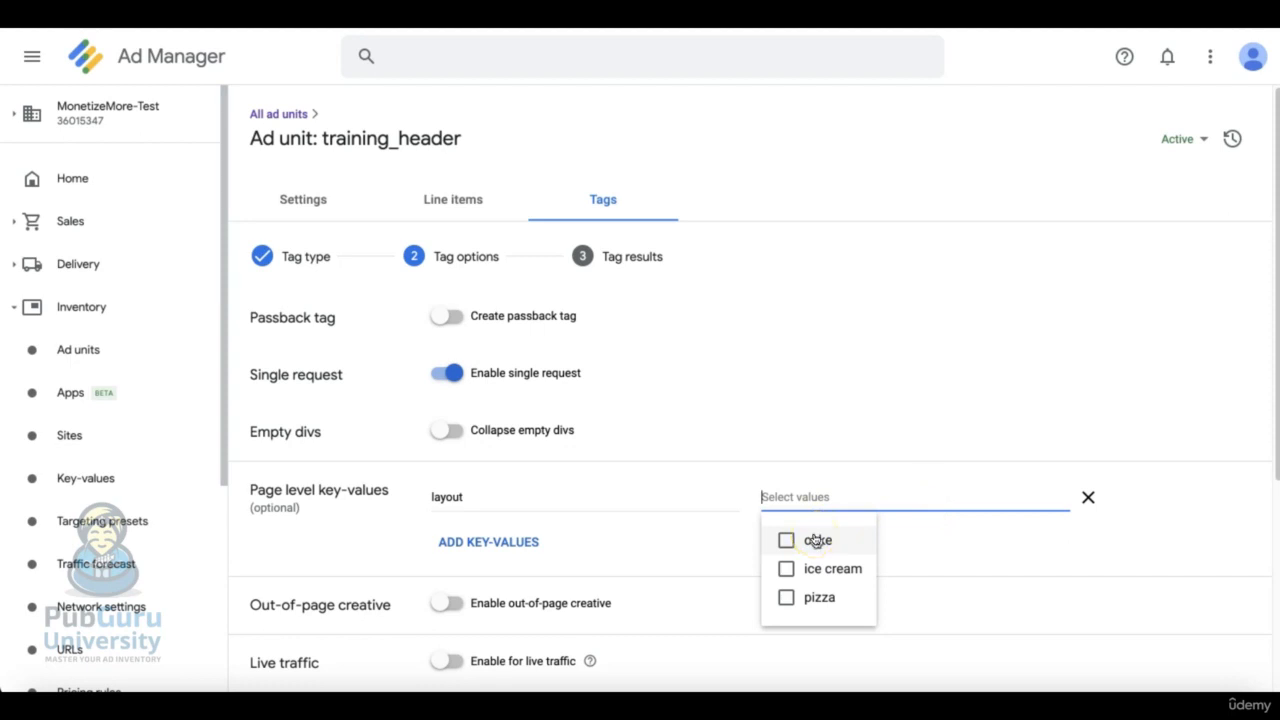
{"action": "left_click", "coordinate": [816, 541]}
{"action": "left_click", "coordinate": [706, 543]}
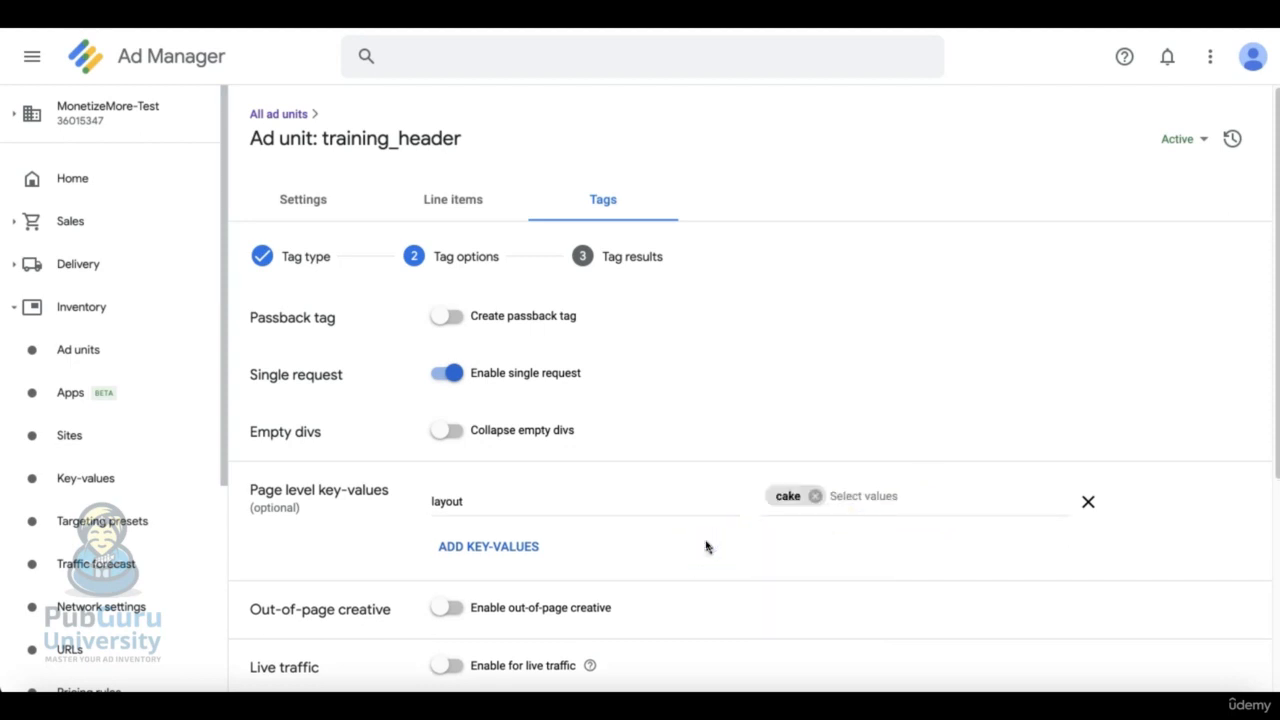
{"action": "scroll", "coordinate": [708, 546], "scroll_direction": "down", "scroll_amount": 3}
{"action": "left_click", "coordinate": [352, 588]}
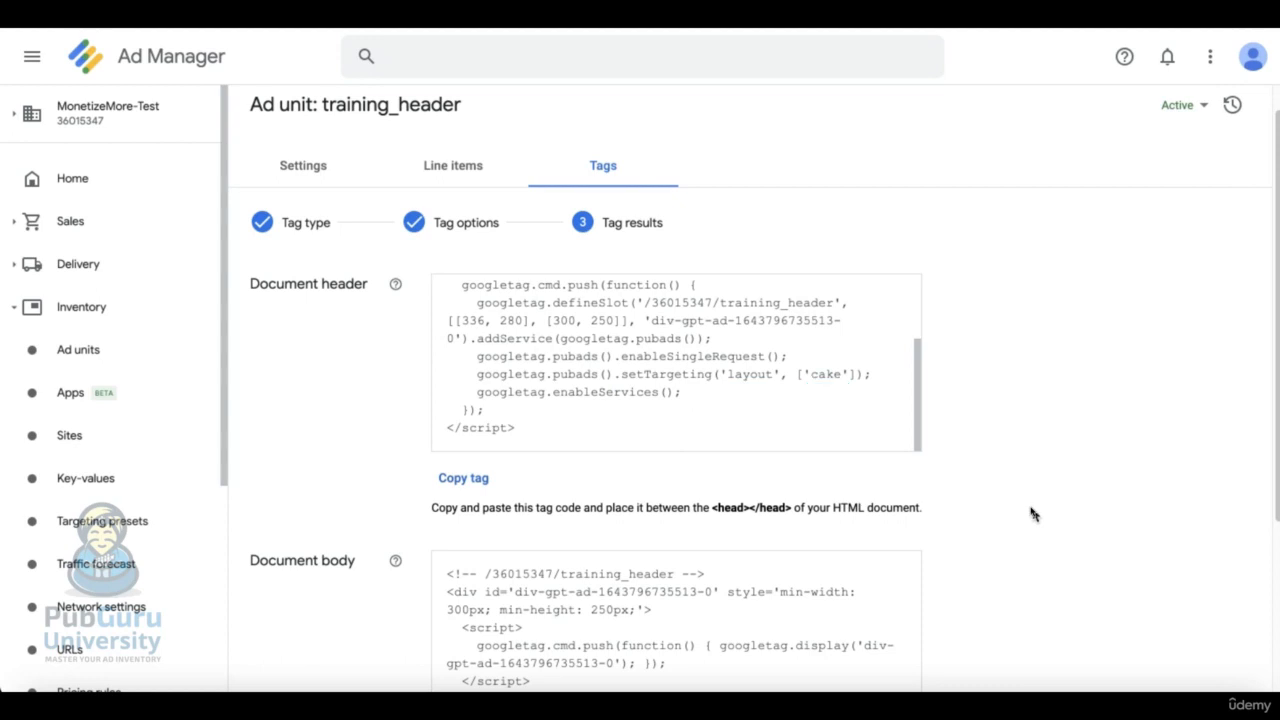
Examine the setTargeting line in the document header tag, highlighting its cake value.
{"action": "left_click", "coordinate": [822, 376]}
{"action": "left_click_drag", "start_coordinate": [845, 374], "coordinate": [814, 375]}
{"action": "left_click", "coordinate": [822, 408]}
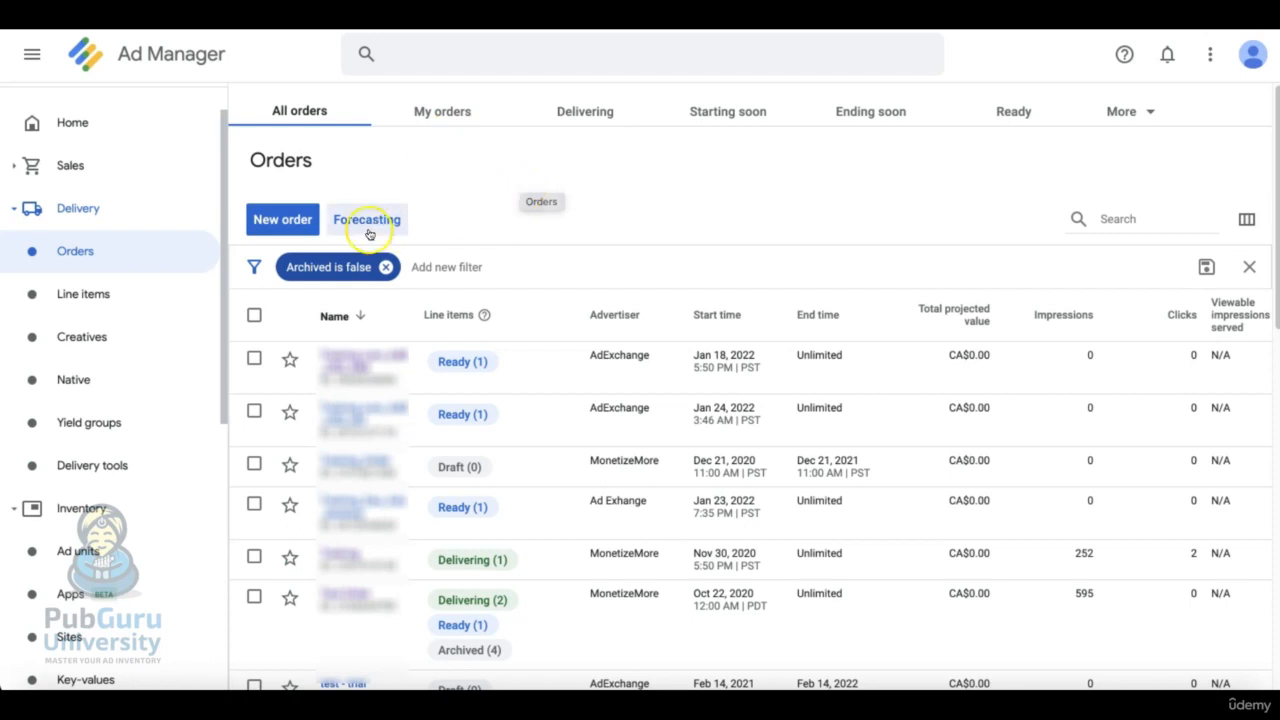
Create a new order named "layout test - AdSense" with Google AdSense as the advertiser, and proceed to adding a line item.
{"action": "left_click", "coordinate": [282, 222]}
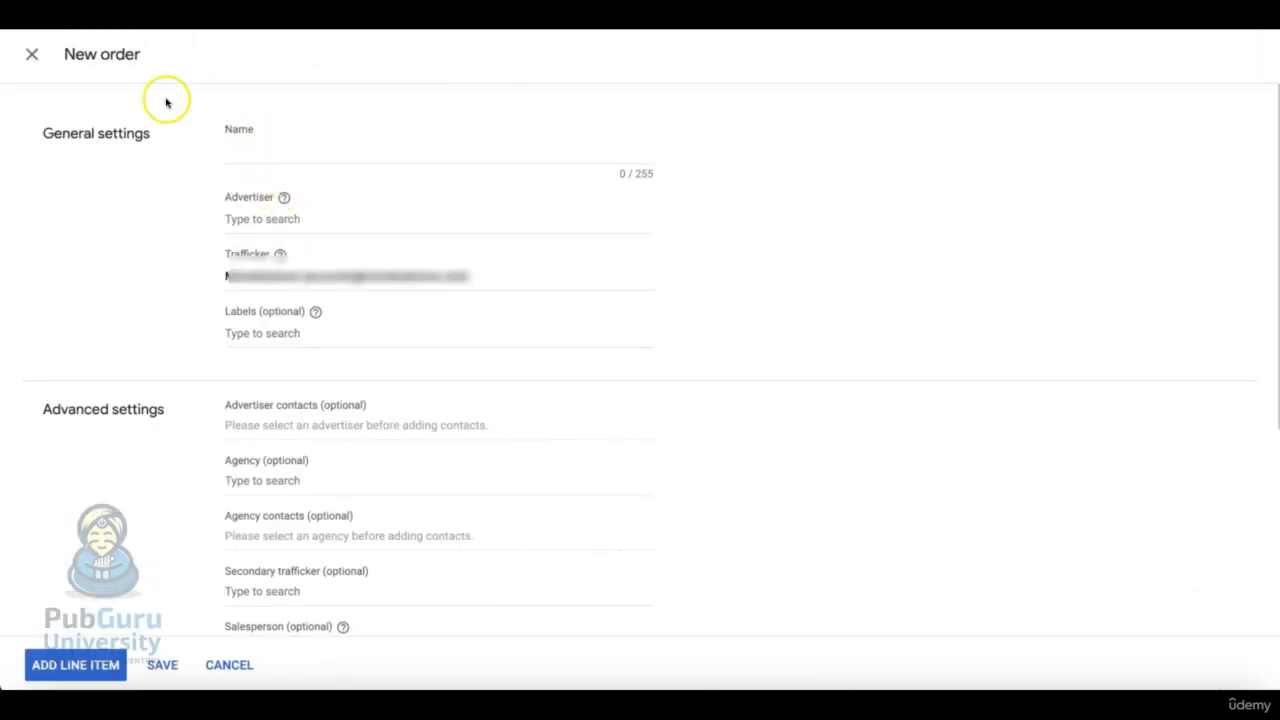
{"action": "left_click", "coordinate": [265, 151]}
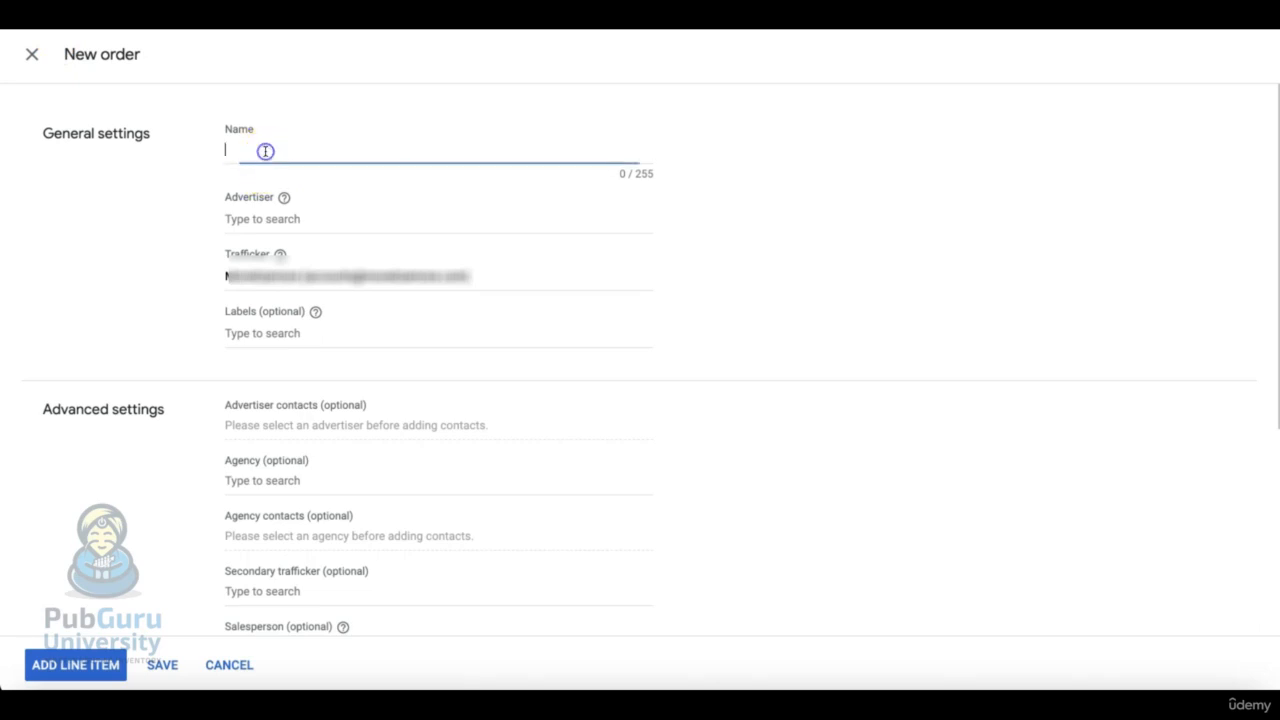
{"action": "type", "text": "layout t"}
{"action": "type", "text": "est - Ad"}
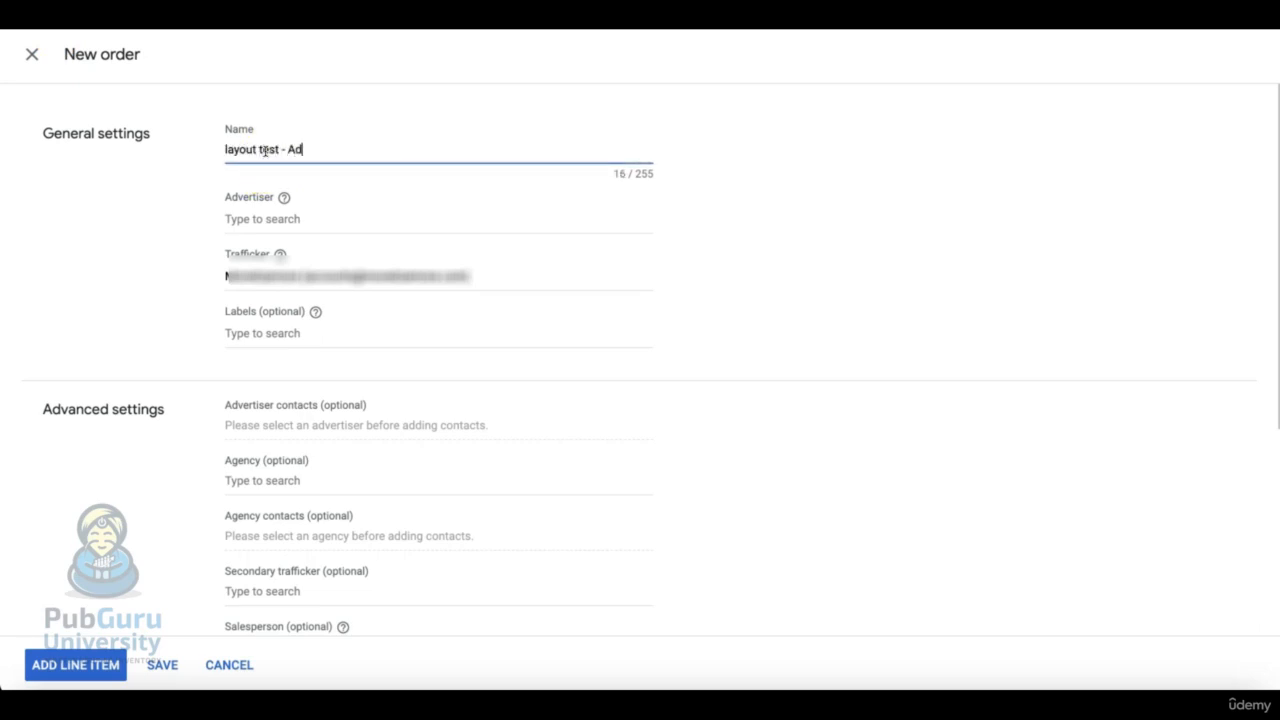
{"action": "type", "text": "Sense"}
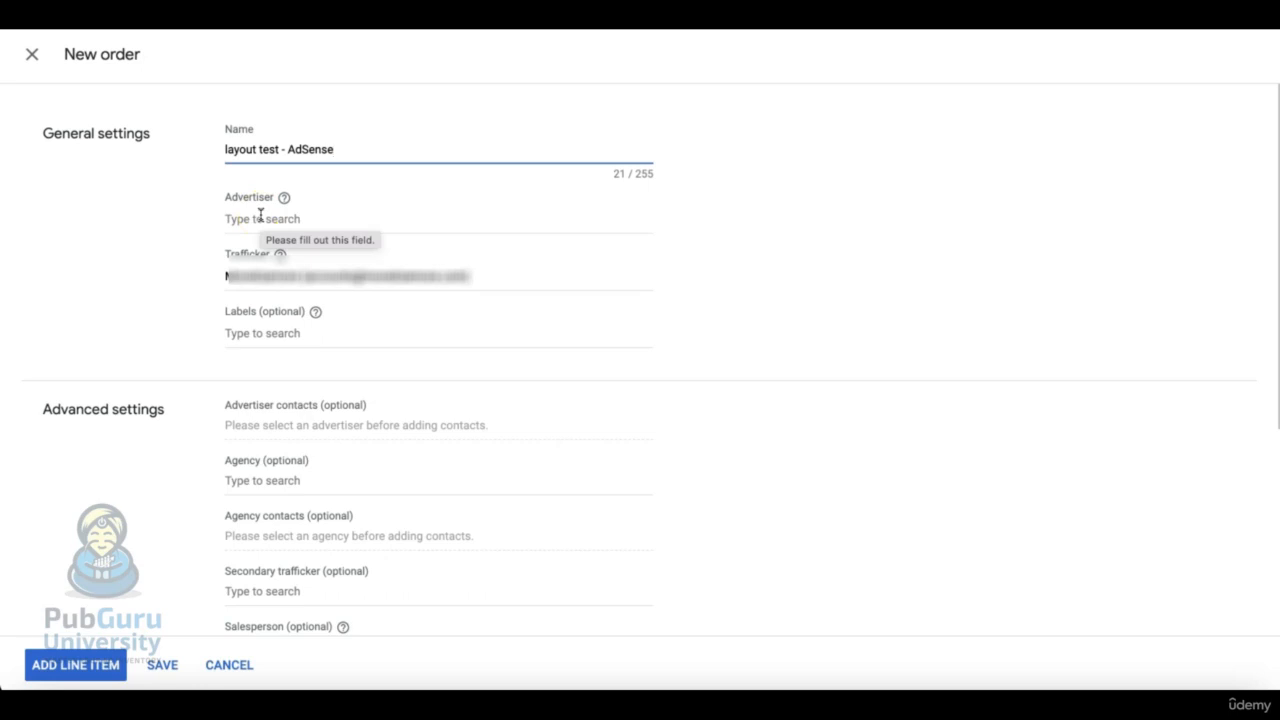
{"action": "left_click", "coordinate": [260, 216]}
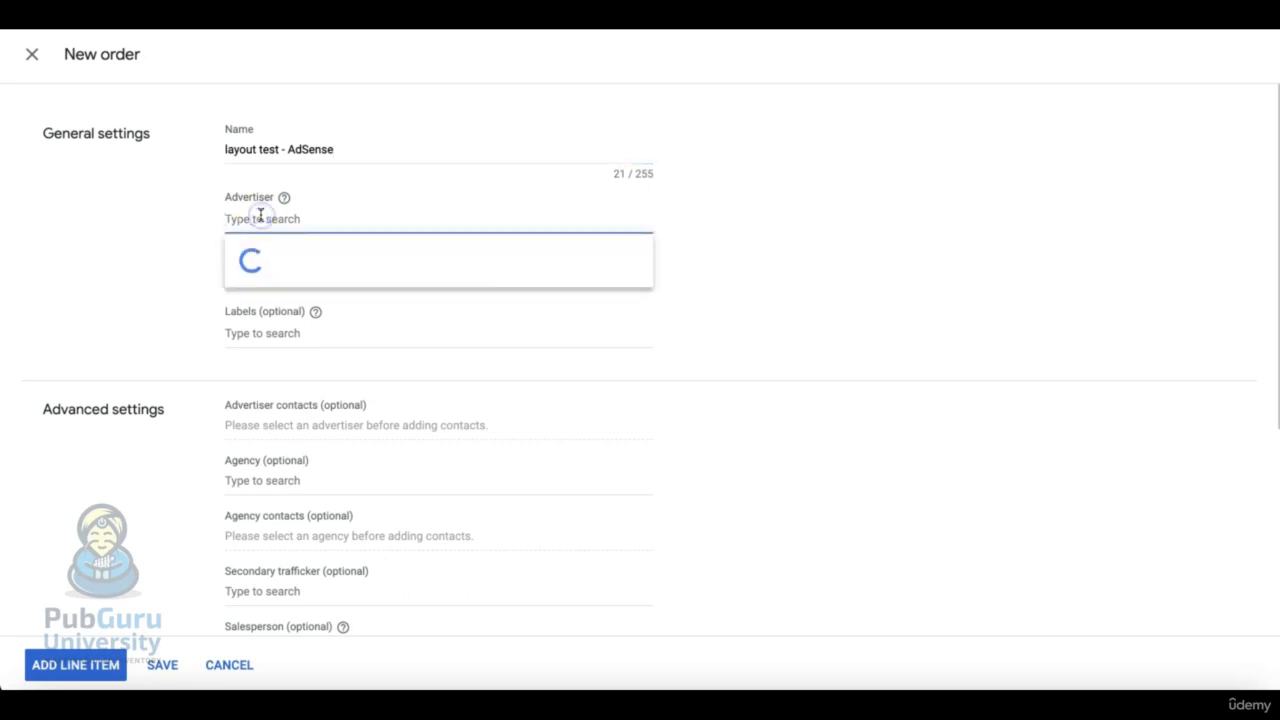
{"action": "type", "text": "Google AdSense"}
{"action": "left_click", "coordinate": [296, 259]}
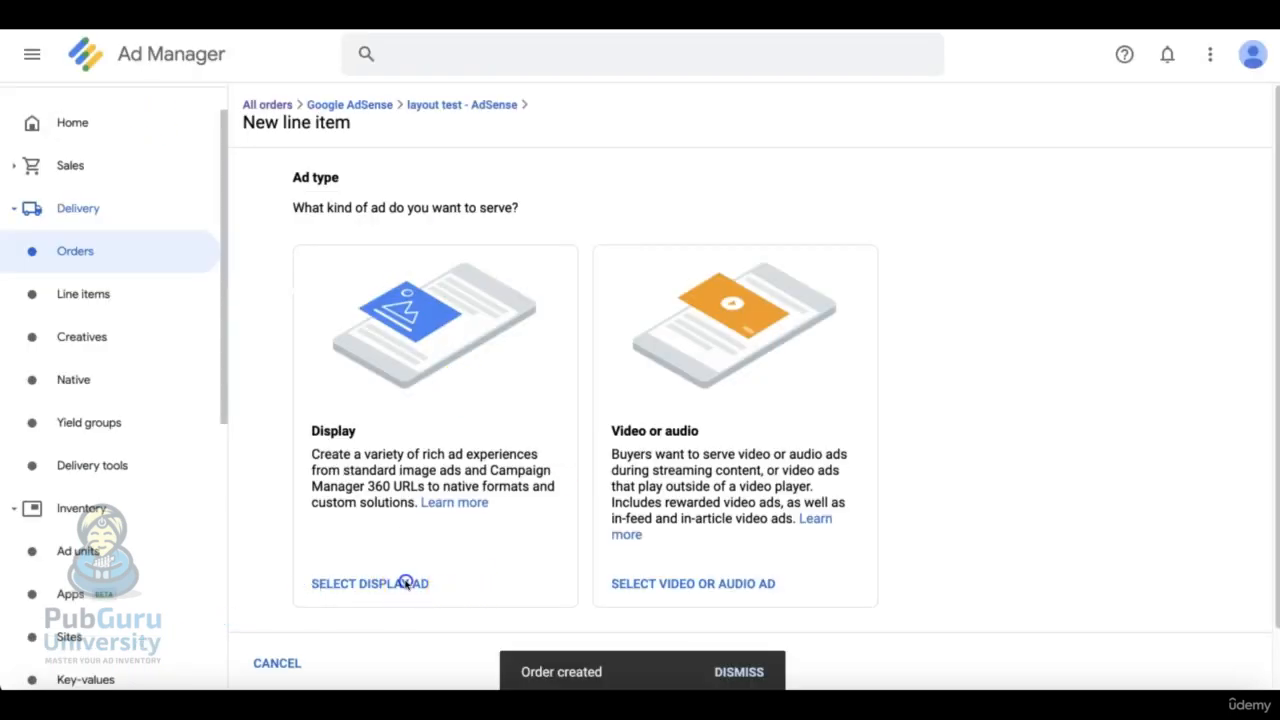
Start a display line item named "layout_cake" and set its type to Sponsorship (4).
{"action": "left_click", "coordinate": [400, 584]}
{"action": "left_click", "coordinate": [469, 259]}
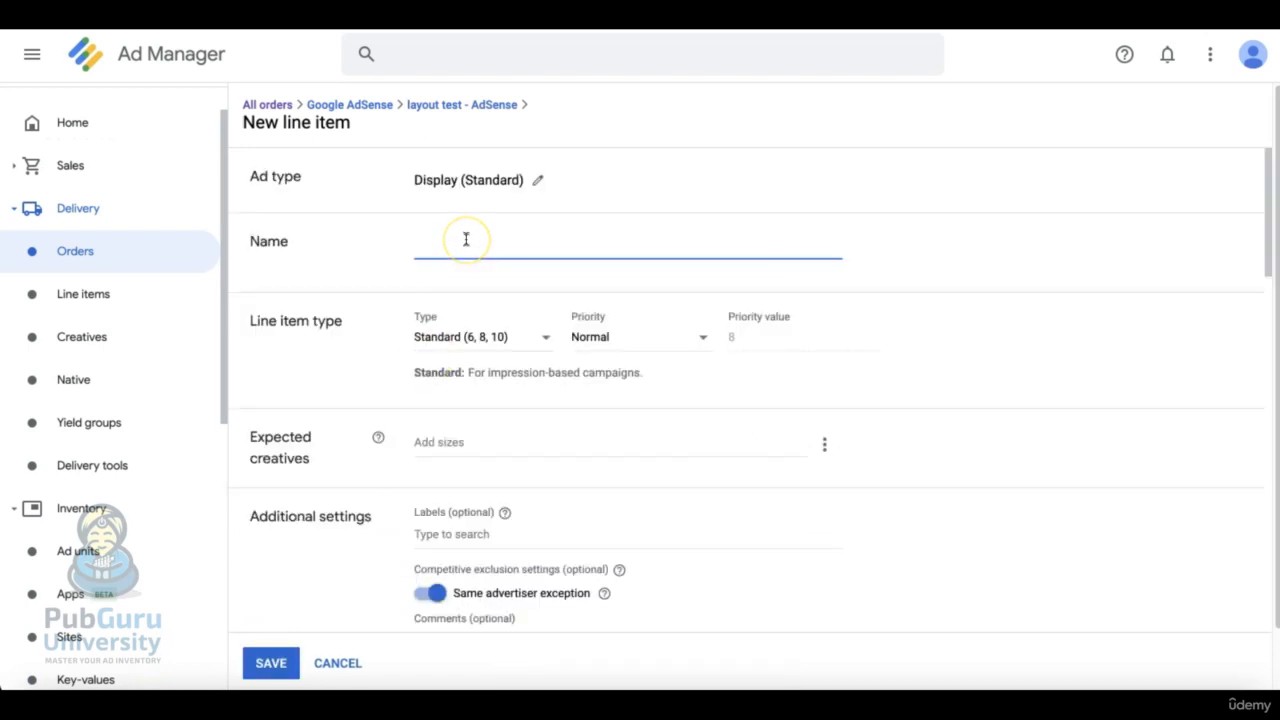
{"action": "type", "text": "layout_cake"}
{"action": "left_click", "coordinate": [442, 336]}
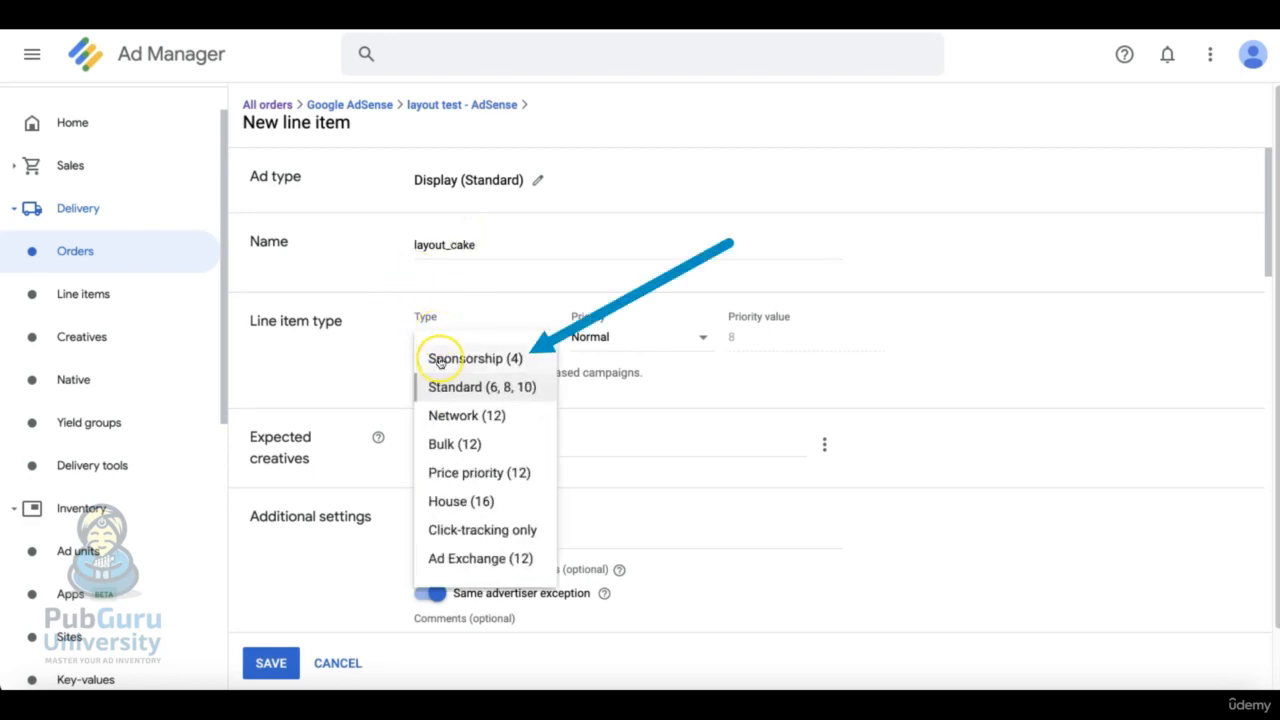
{"action": "left_click", "coordinate": [450, 358]}
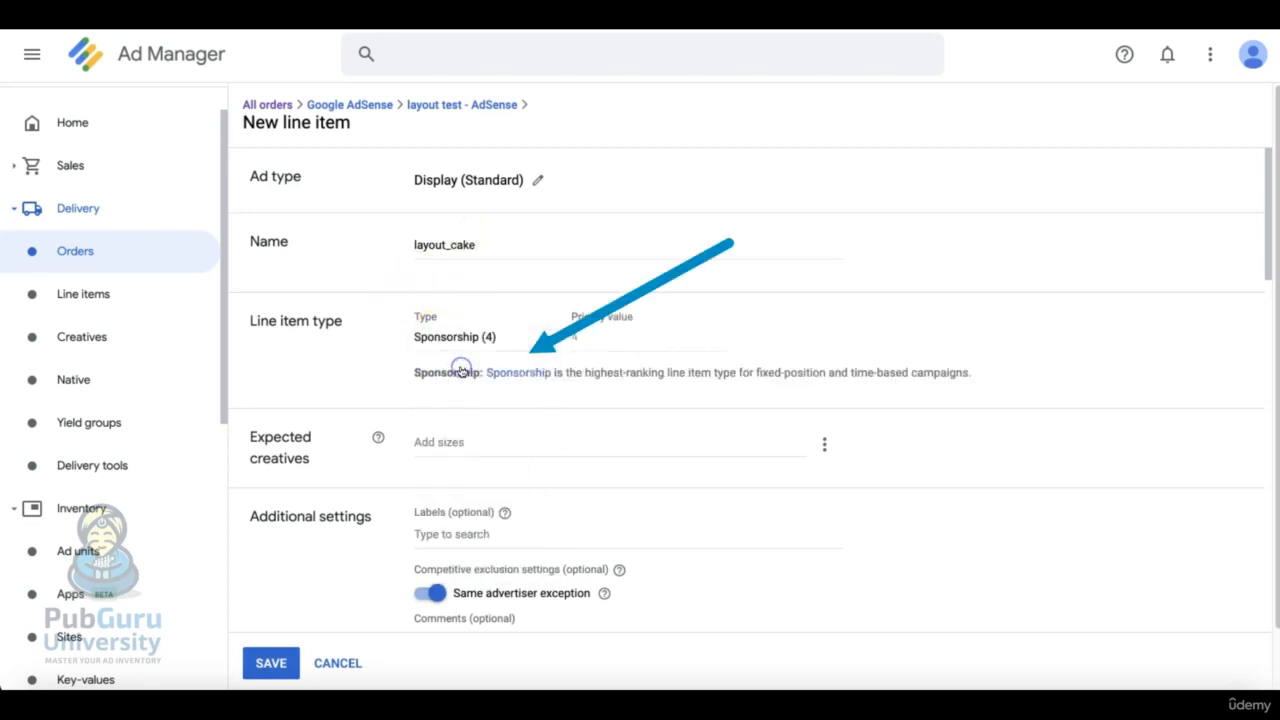
Add the expected creative sizes 300x250, 336x280 and 728x90 to the line item.
{"action": "left_click", "coordinate": [479, 448]}
{"action": "type", "text": "3"}
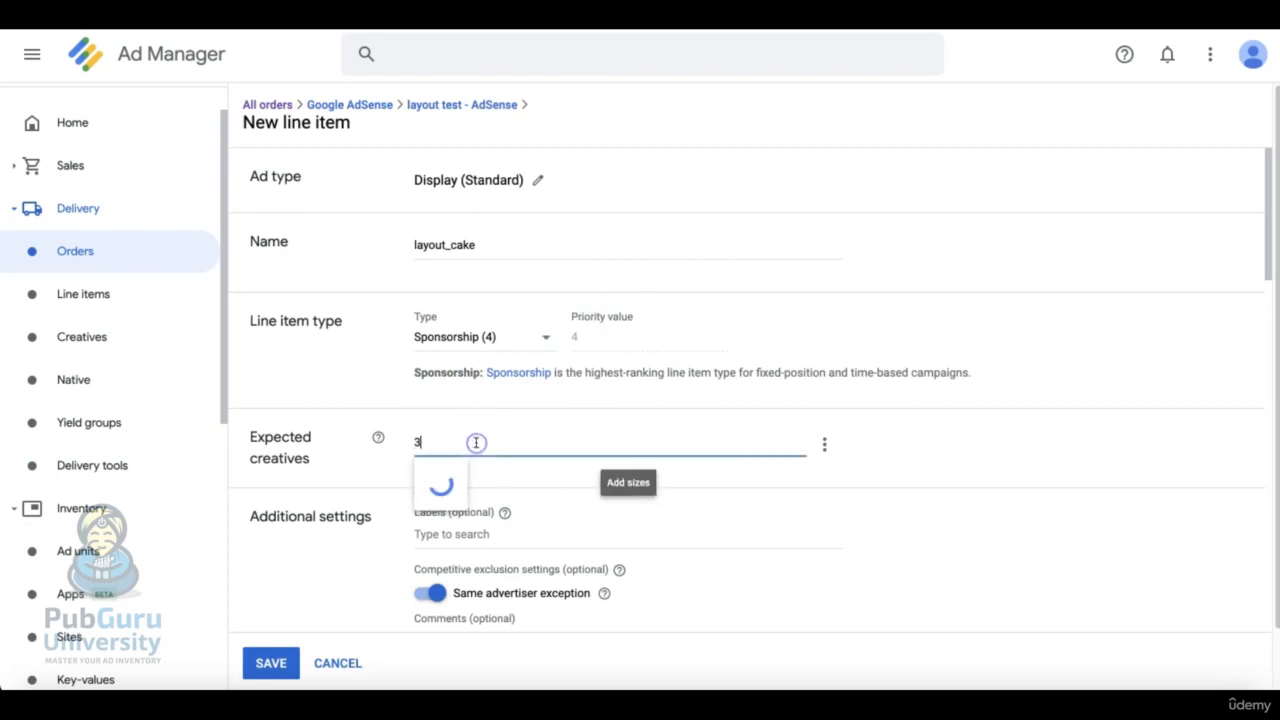
{"action": "type", "text": "00x250 336x280 728x90"}
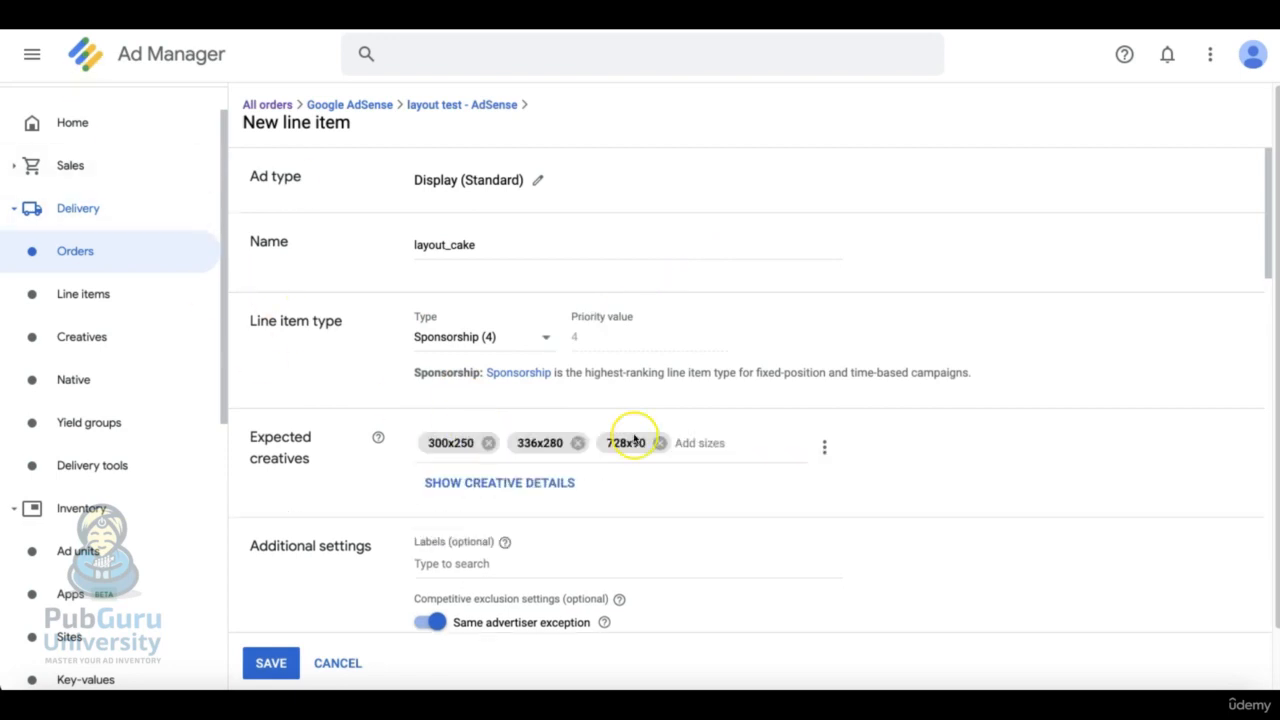
{"action": "scroll", "coordinate": [612, 410], "scroll_direction": "down", "scroll_amount": 2}
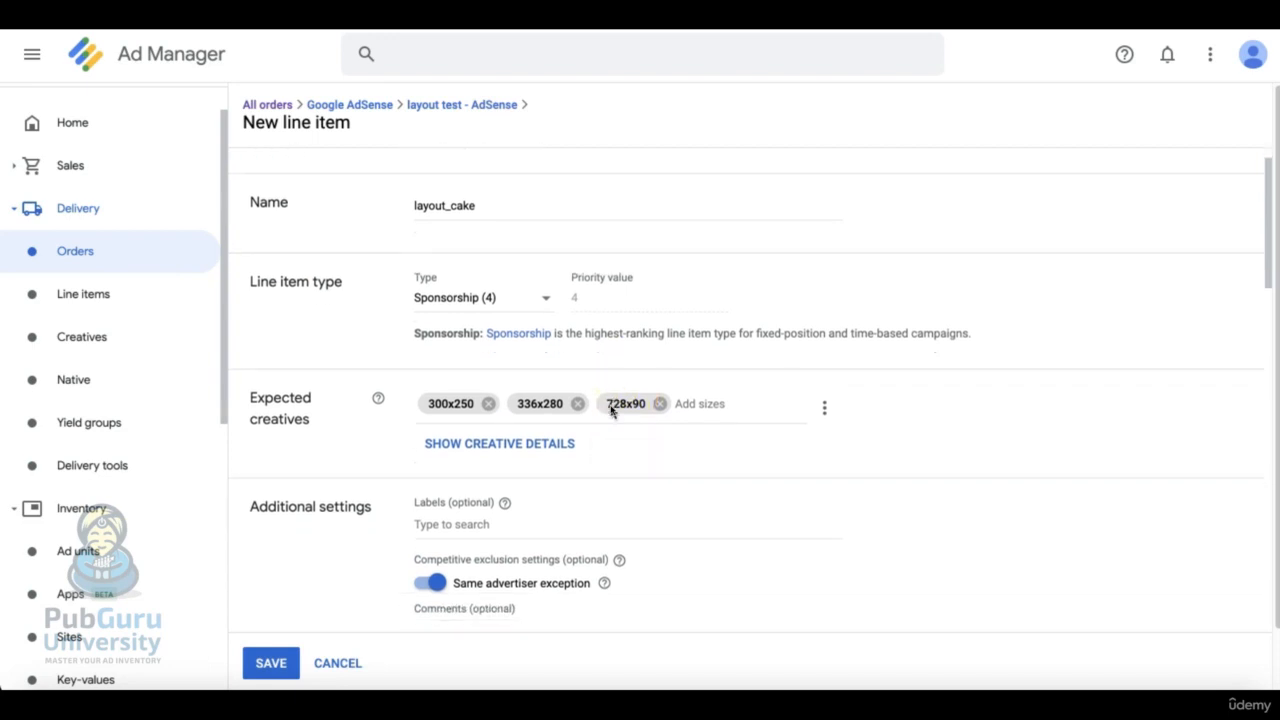
{"action": "scroll", "coordinate": [612, 410], "scroll_direction": "down", "scroll_amount": 3}
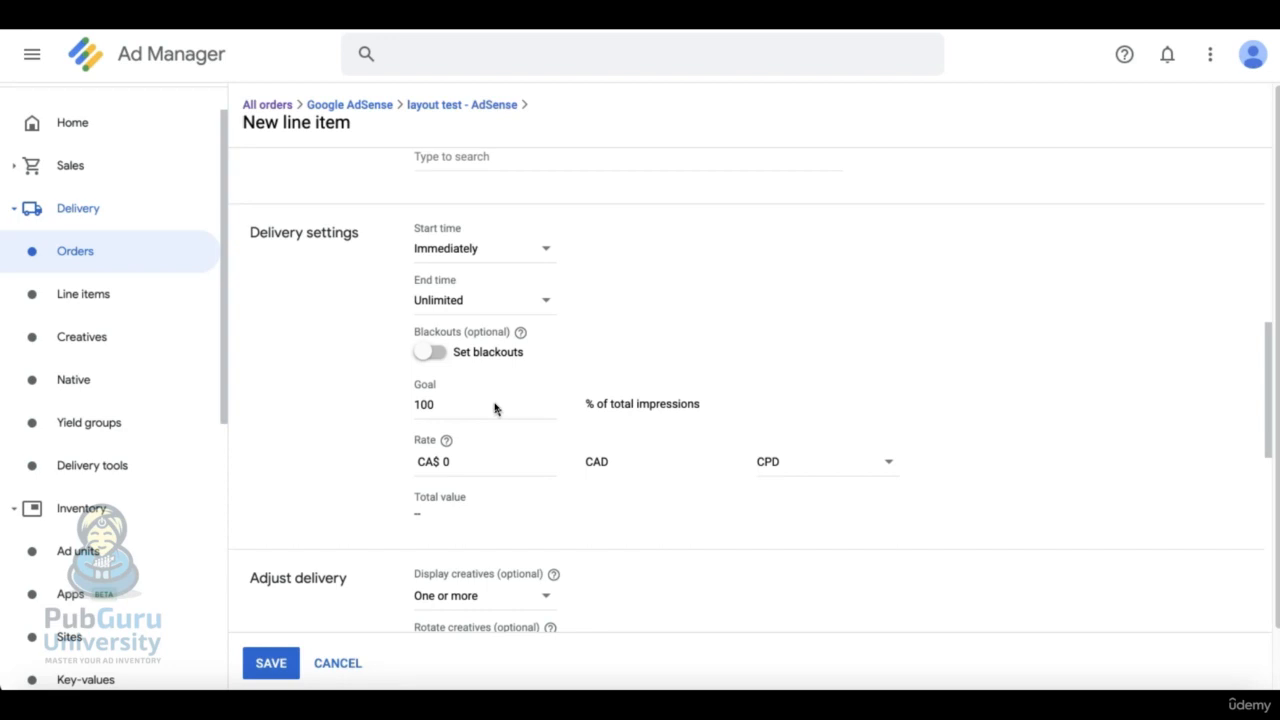
Set the line item's goal to 10% of total impressions and its rate to CA$ 1.00 CPM.
{"action": "left_click", "coordinate": [436, 403]}
{"action": "key", "text": "BackSpace"}
{"action": "left_click", "coordinate": [306, 484]}
{"action": "left_click", "coordinate": [332, 469]}
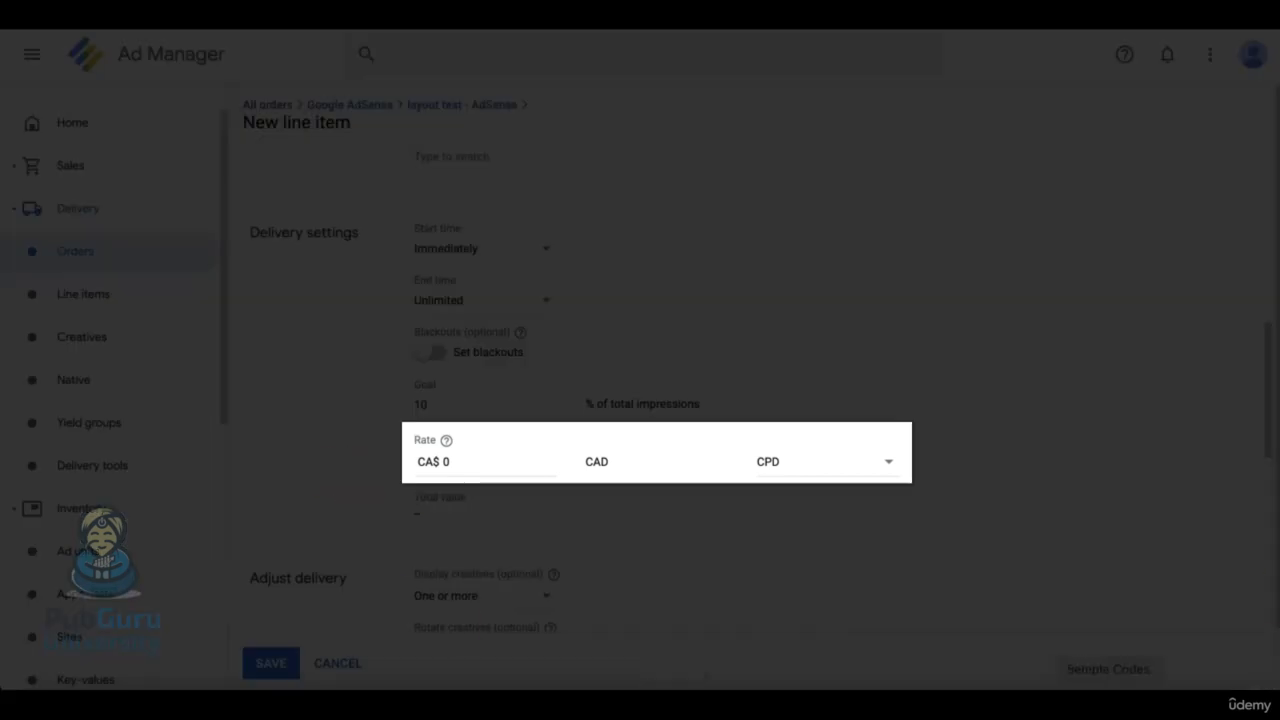
{"action": "left_click", "coordinate": [495, 466]}
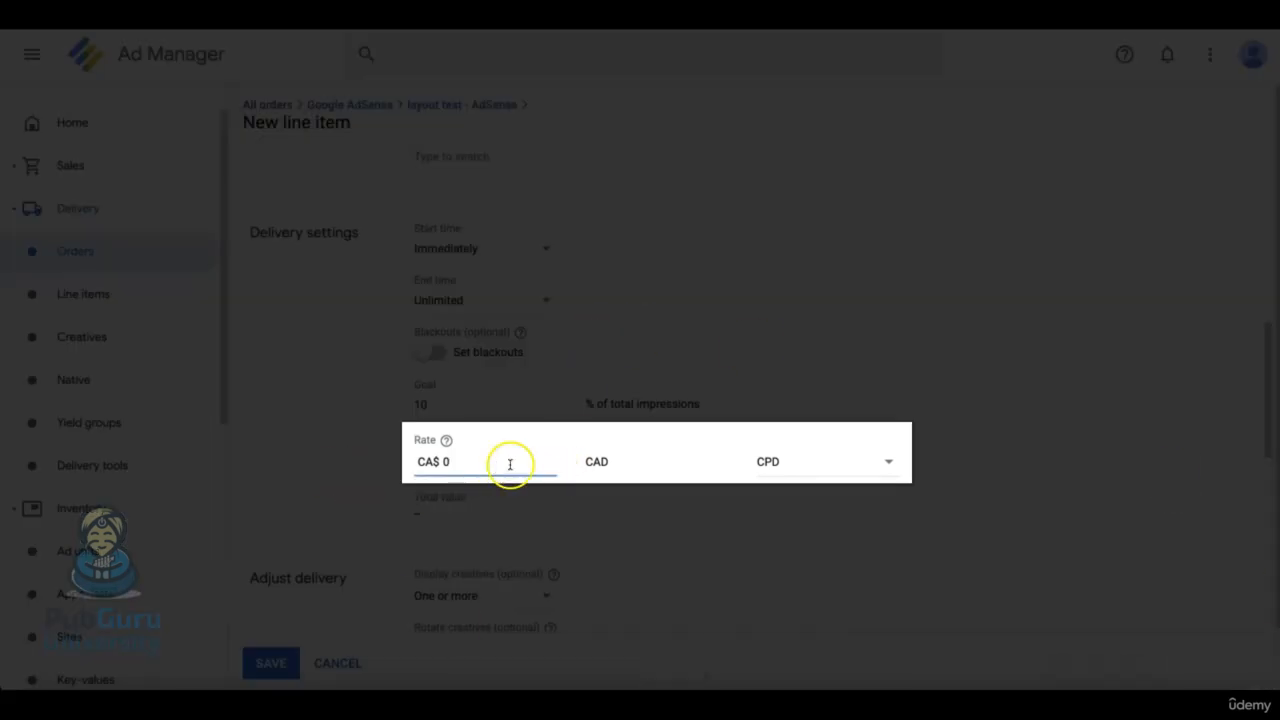
{"action": "type", "text": "1.00"}
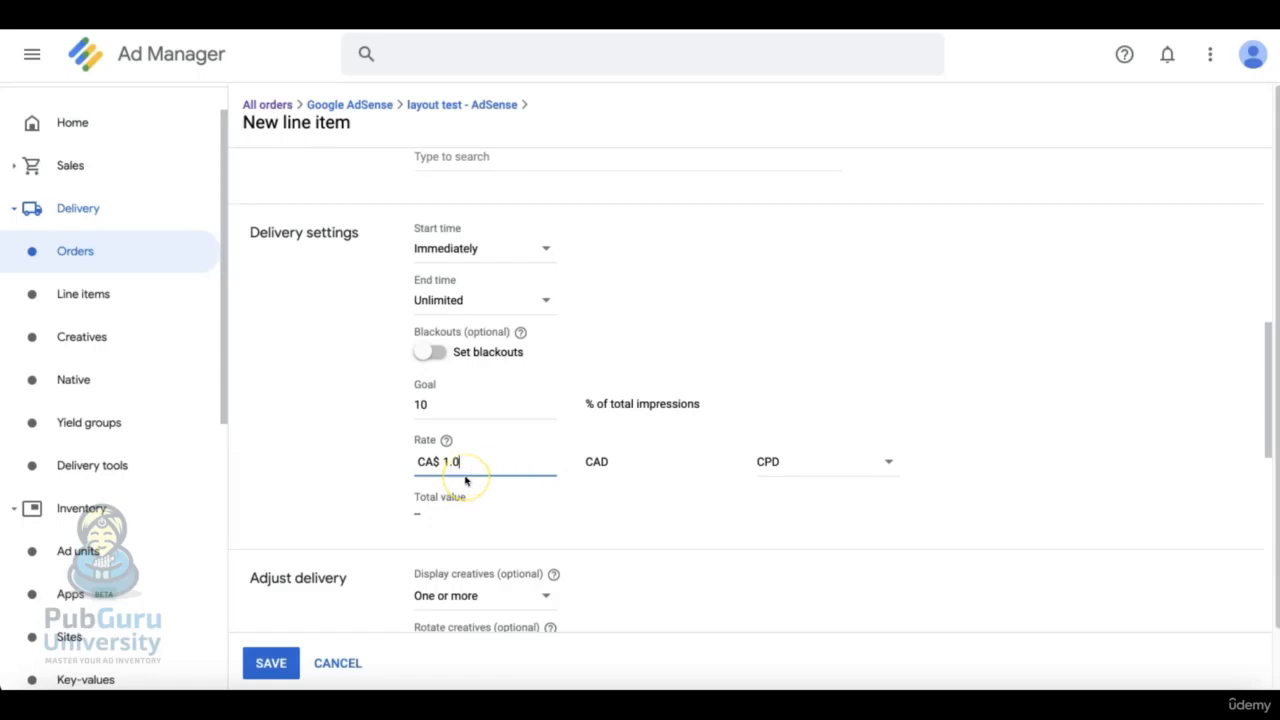
{"action": "left_click", "coordinate": [343, 487]}
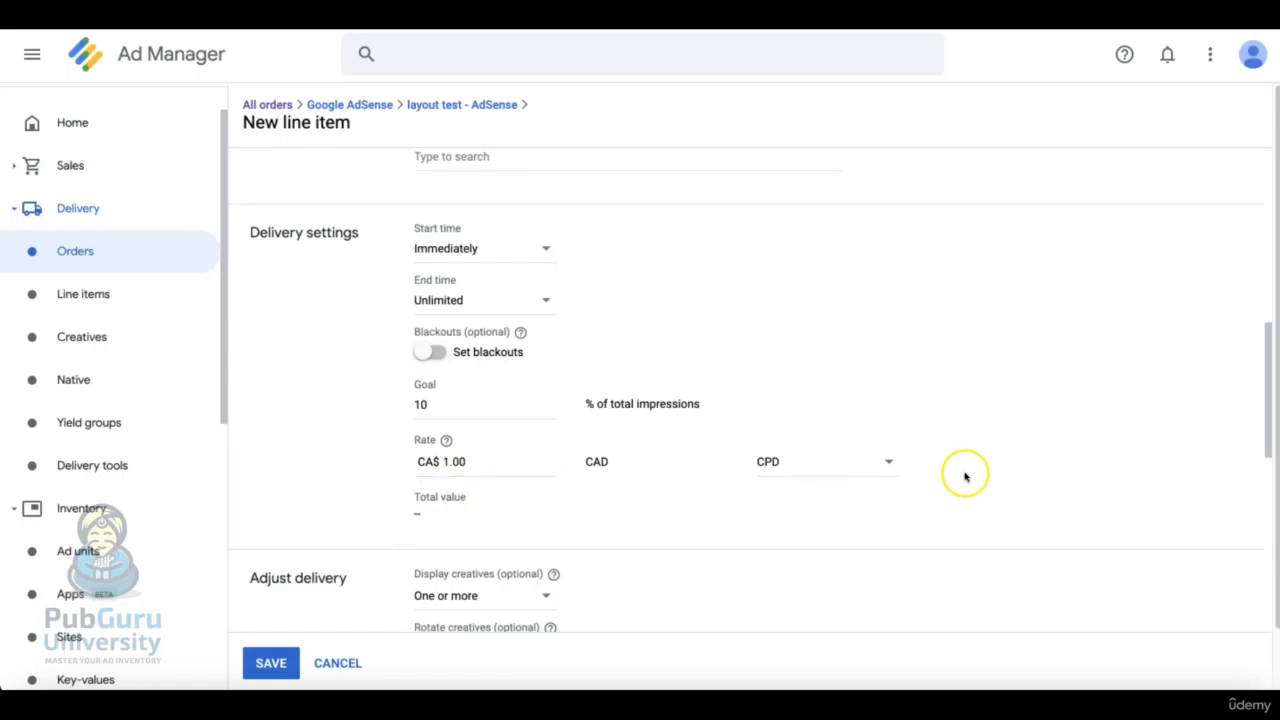
{"action": "left_click", "coordinate": [866, 470]}
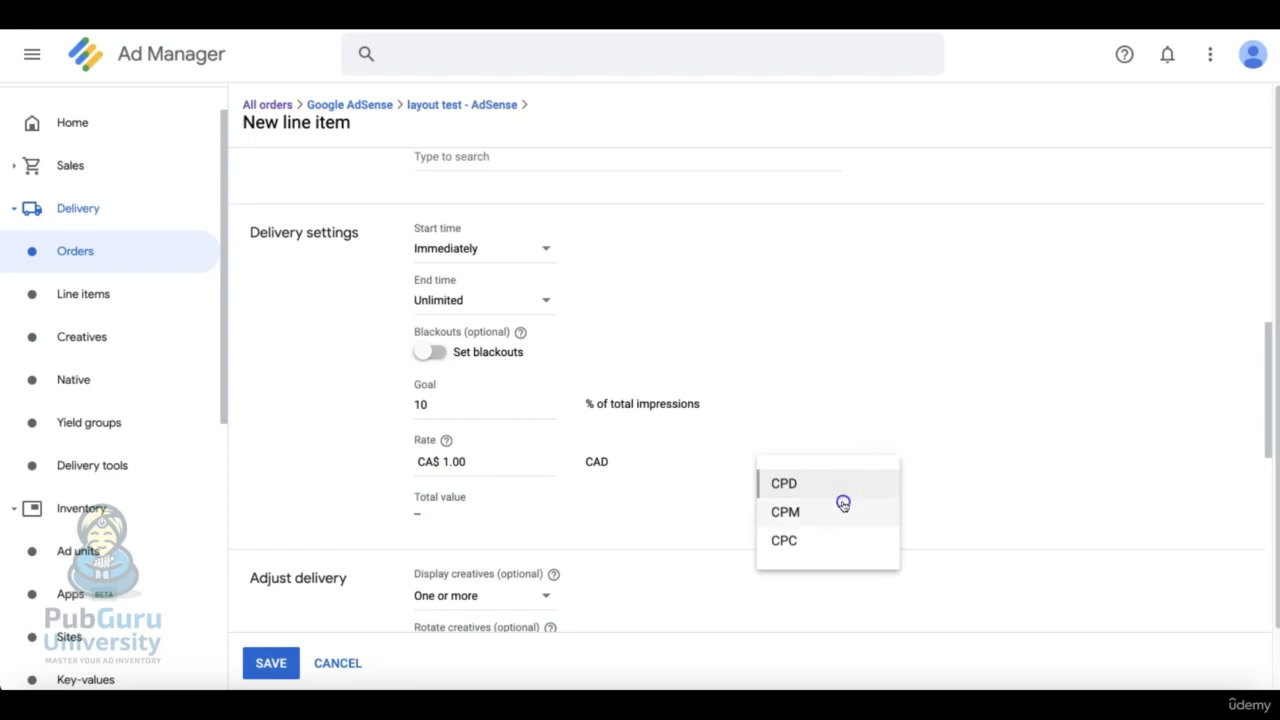
{"action": "left_click", "coordinate": [843, 504]}
Check the line item's inventory targeting, and add custom targeting where the key layout is any of cake.
{"action": "scroll", "coordinate": [460, 551], "scroll_direction": "down", "scroll_amount": 6}
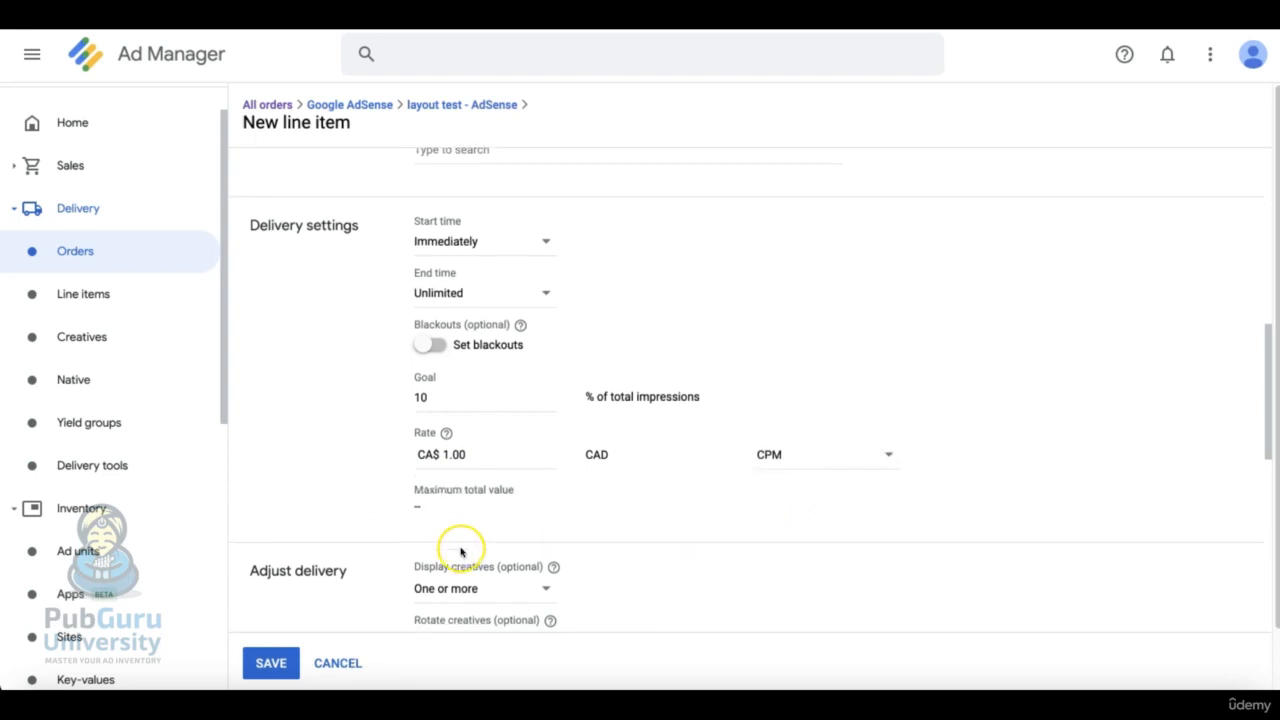
{"action": "left_click", "coordinate": [743, 410]}
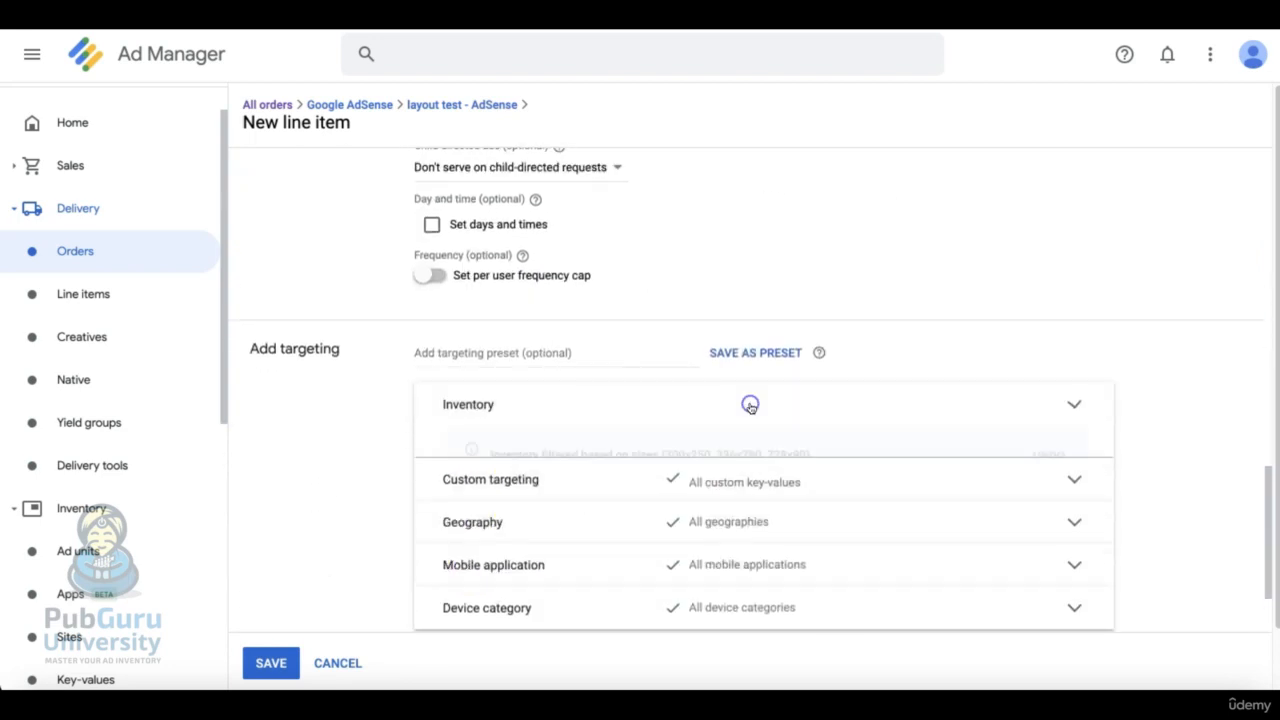
{"action": "scroll", "coordinate": [606, 543], "scroll_direction": "down", "scroll_amount": 2}
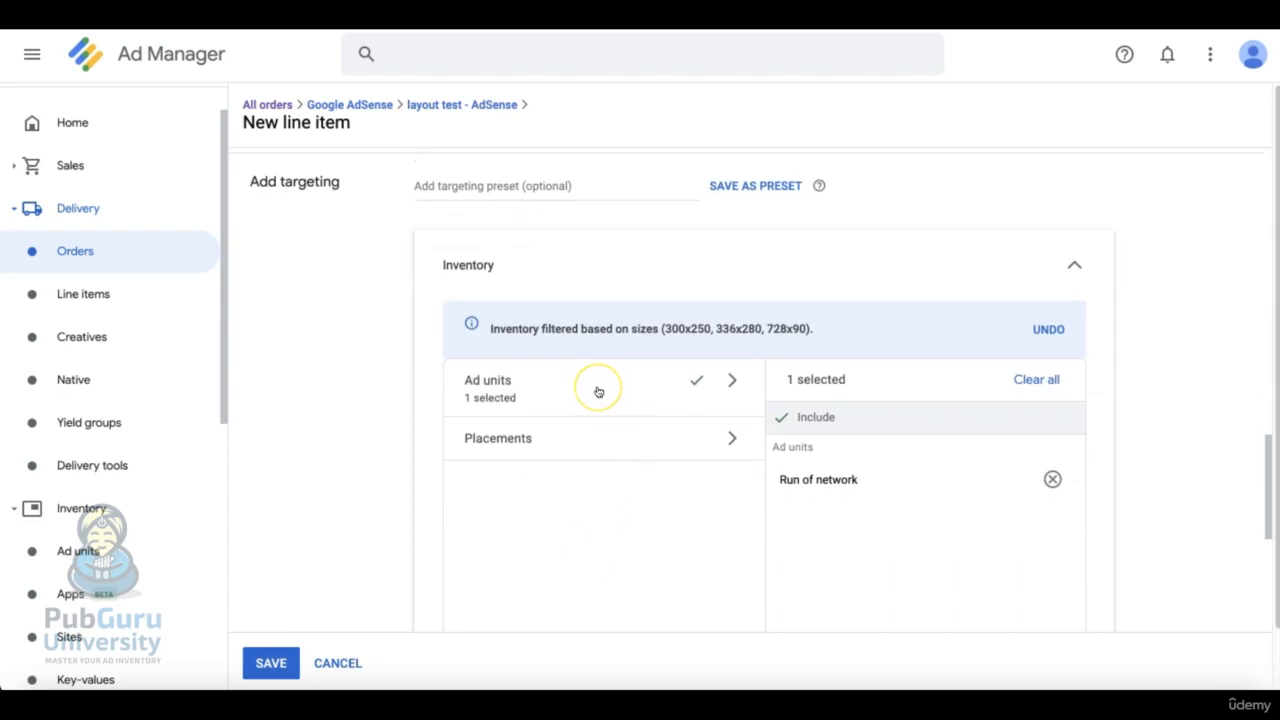
{"action": "left_click", "coordinate": [1075, 270]}
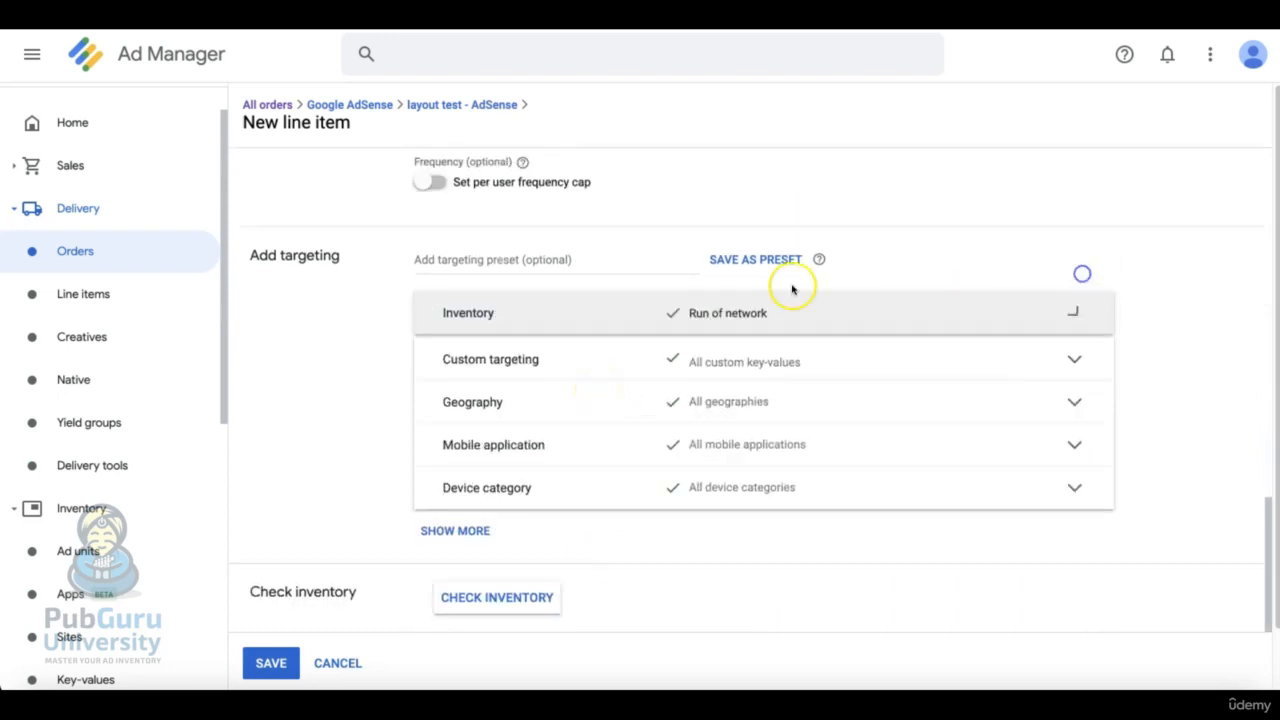
{"action": "left_click", "coordinate": [639, 361]}
{"action": "left_click", "coordinate": [497, 469]}
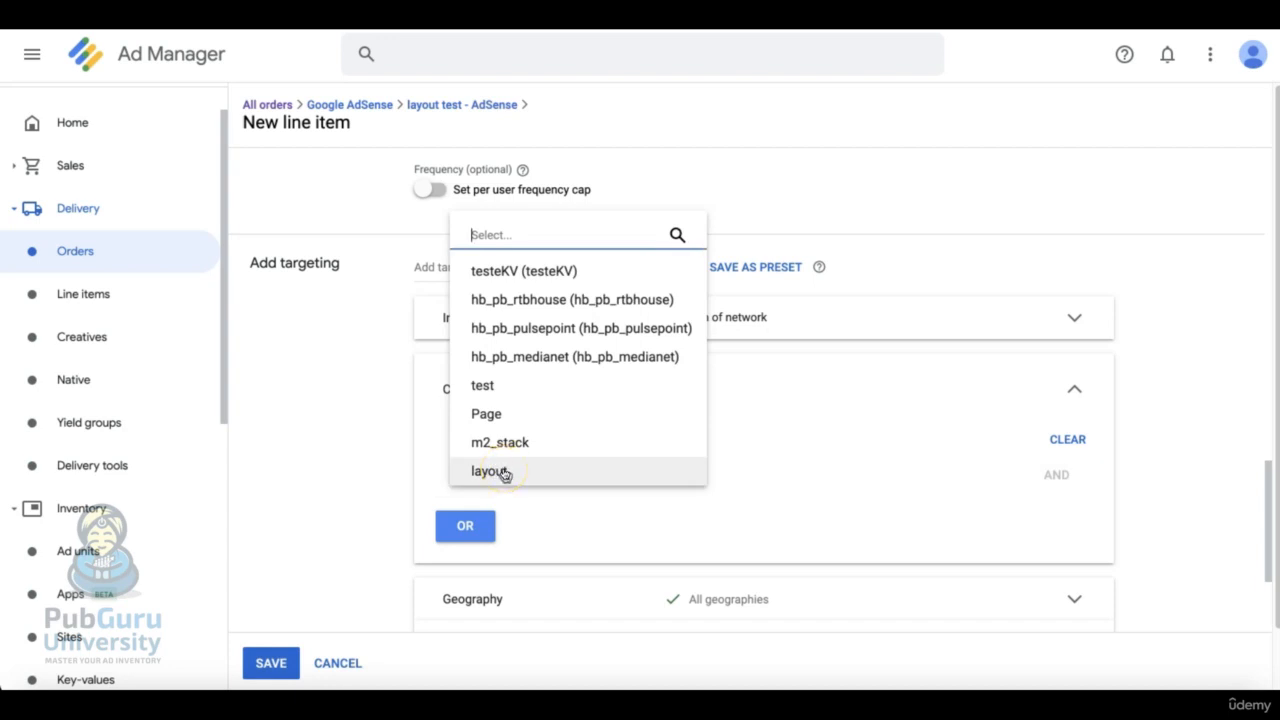
{"action": "left_click", "coordinate": [505, 474]}
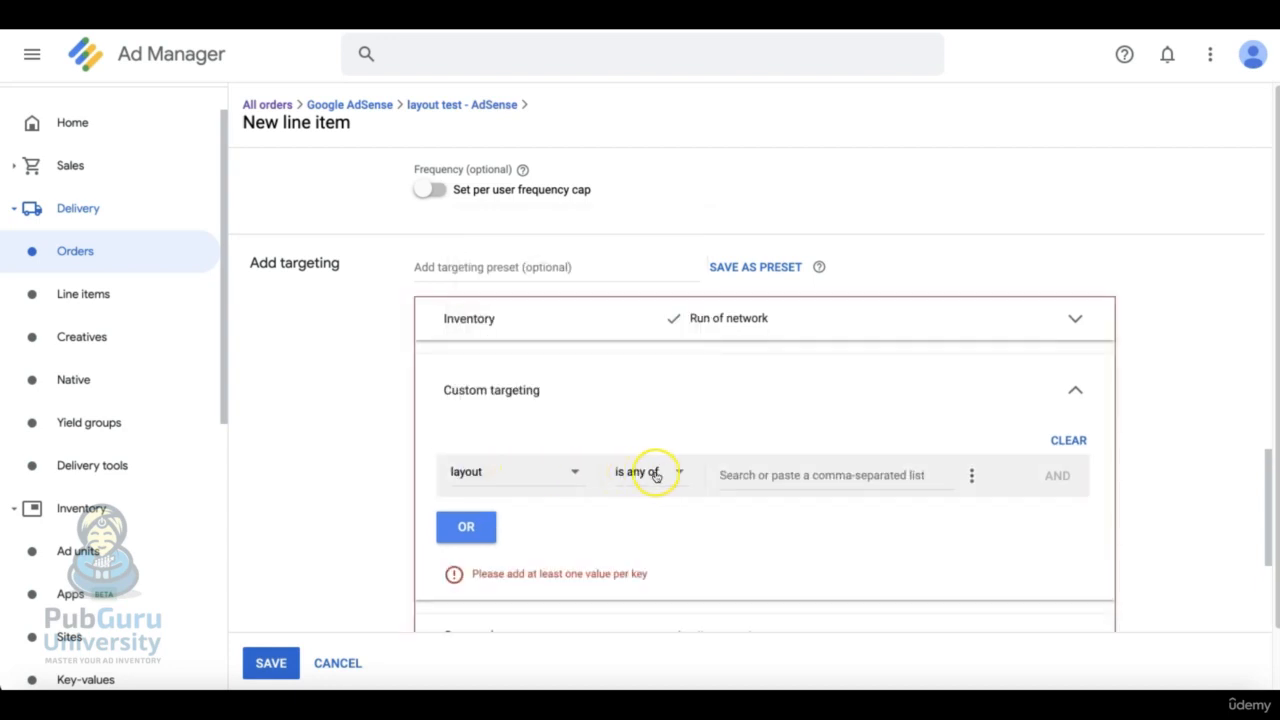
{"action": "left_click", "coordinate": [774, 474]}
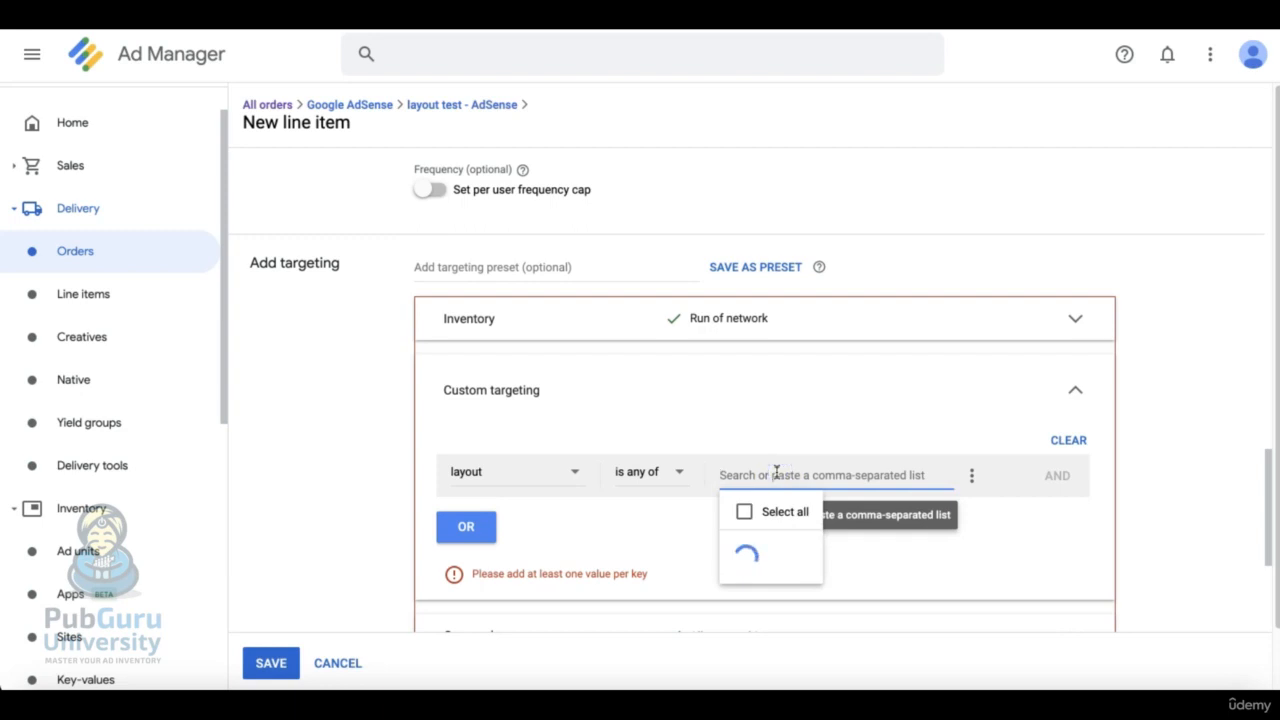
{"action": "left_click", "coordinate": [780, 615]}
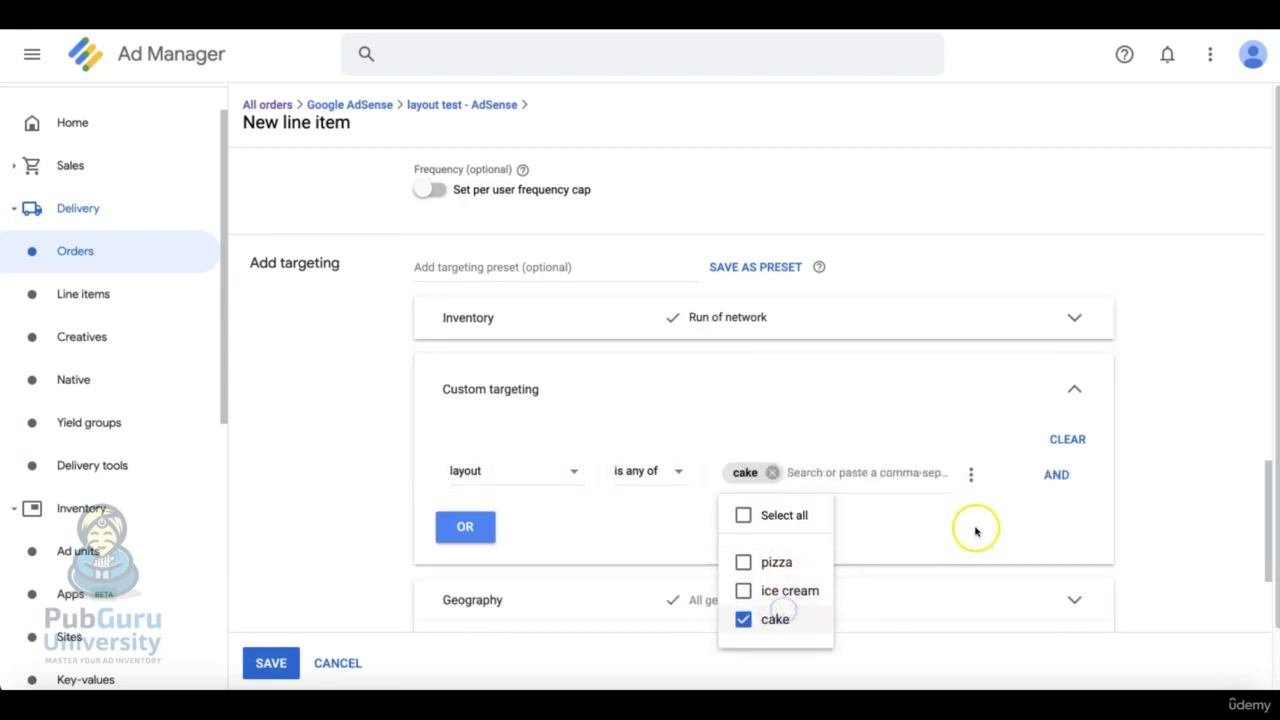
{"action": "left_click", "coordinate": [1006, 514]}
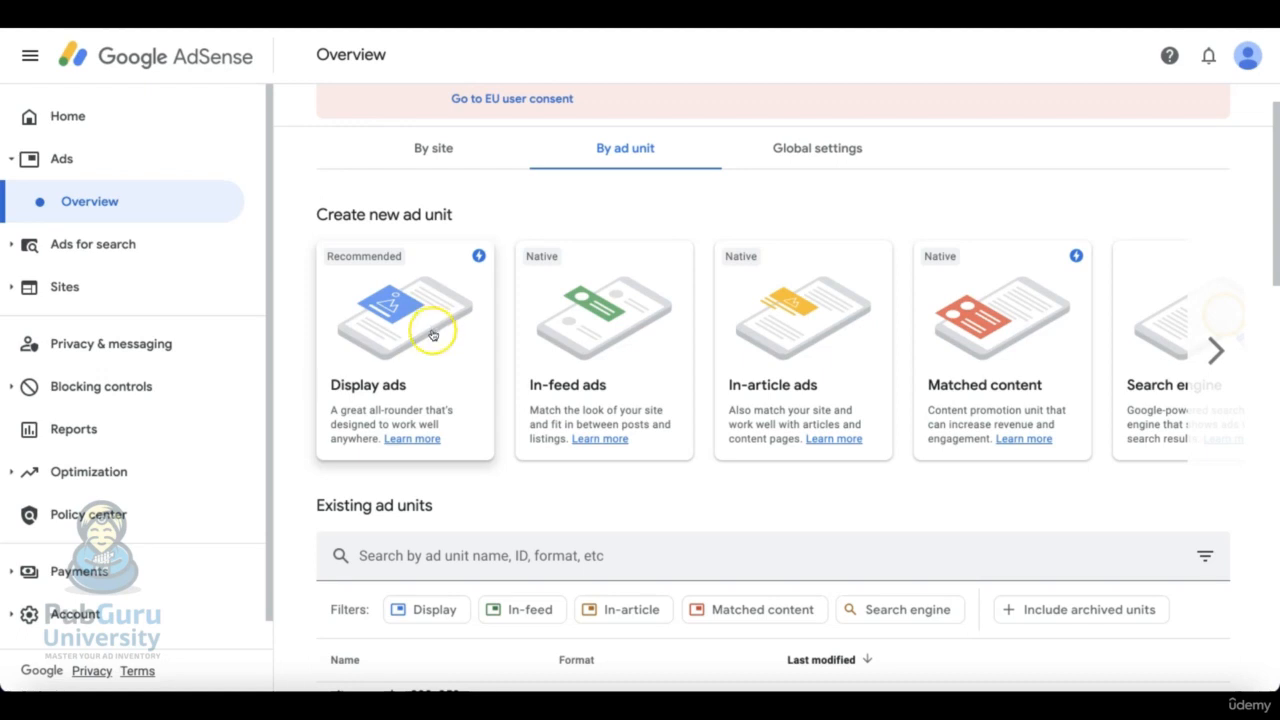
Start another display line item in the AdSense order, named "layout_pizza", and set its type to Sponsorship (4).
{"action": "left_click", "coordinate": [603, 363]}
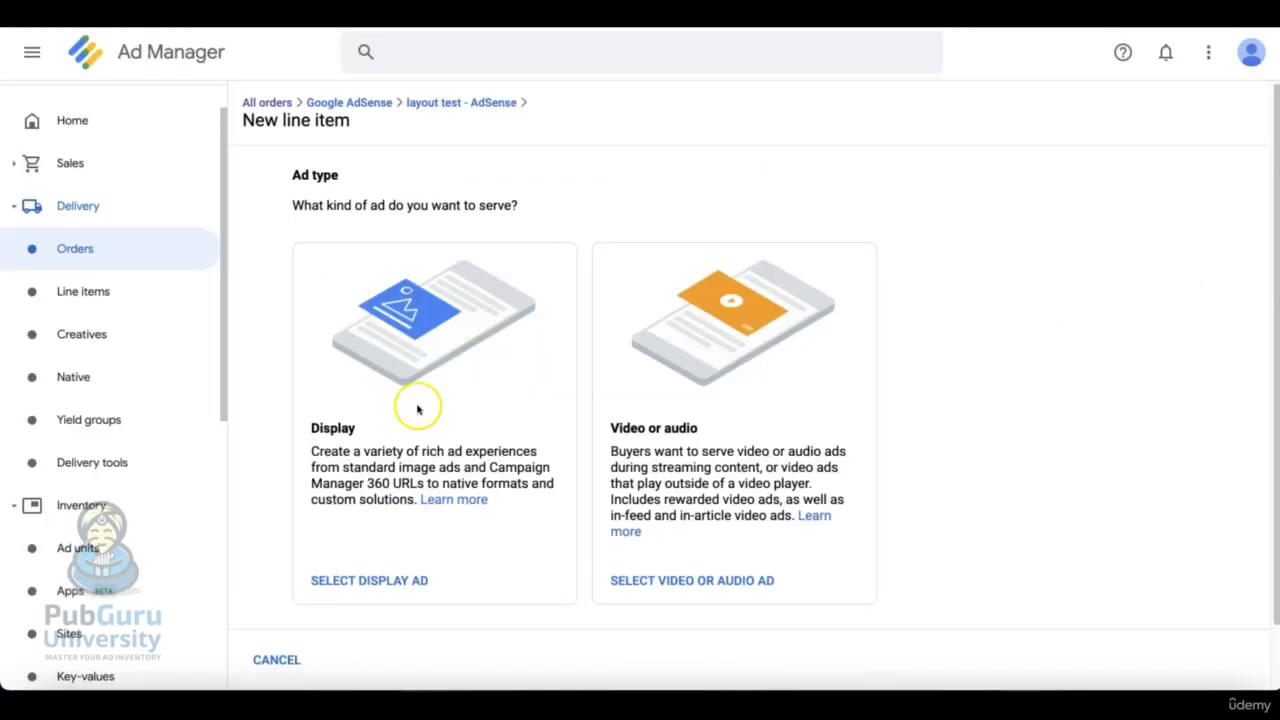
{"action": "left_click", "coordinate": [415, 582]}
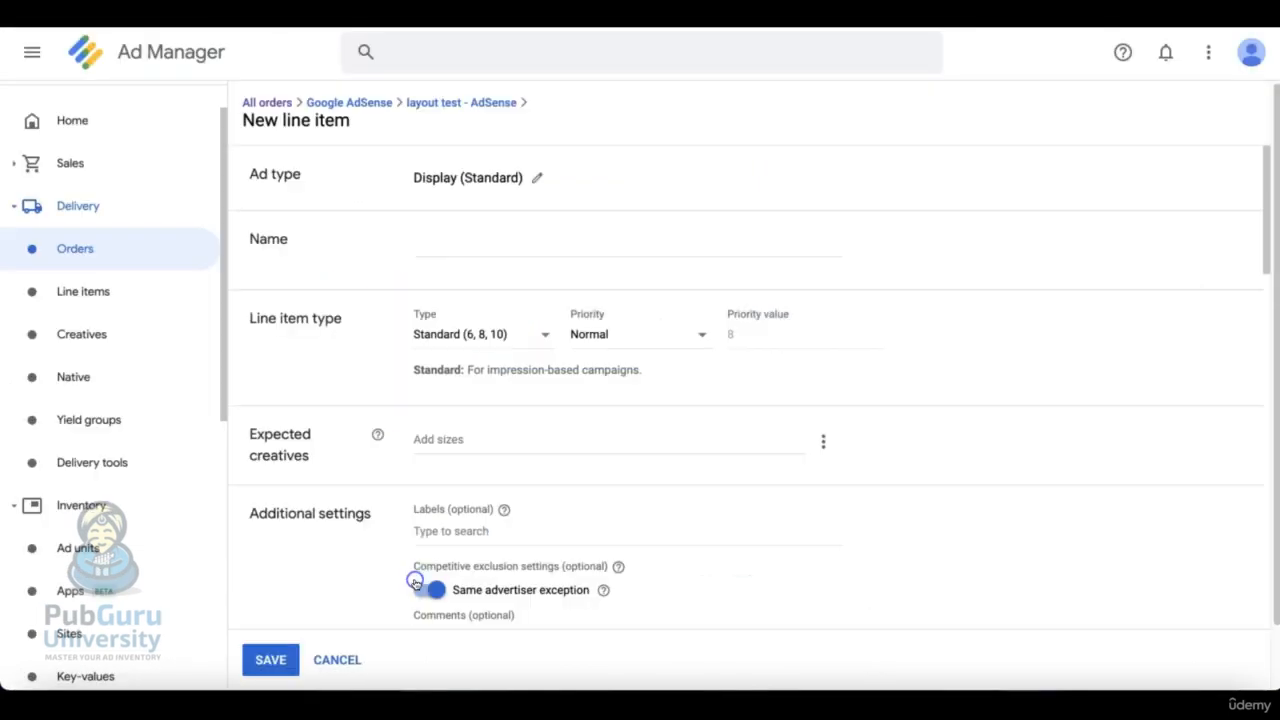
{"action": "left_click", "coordinate": [457, 239]}
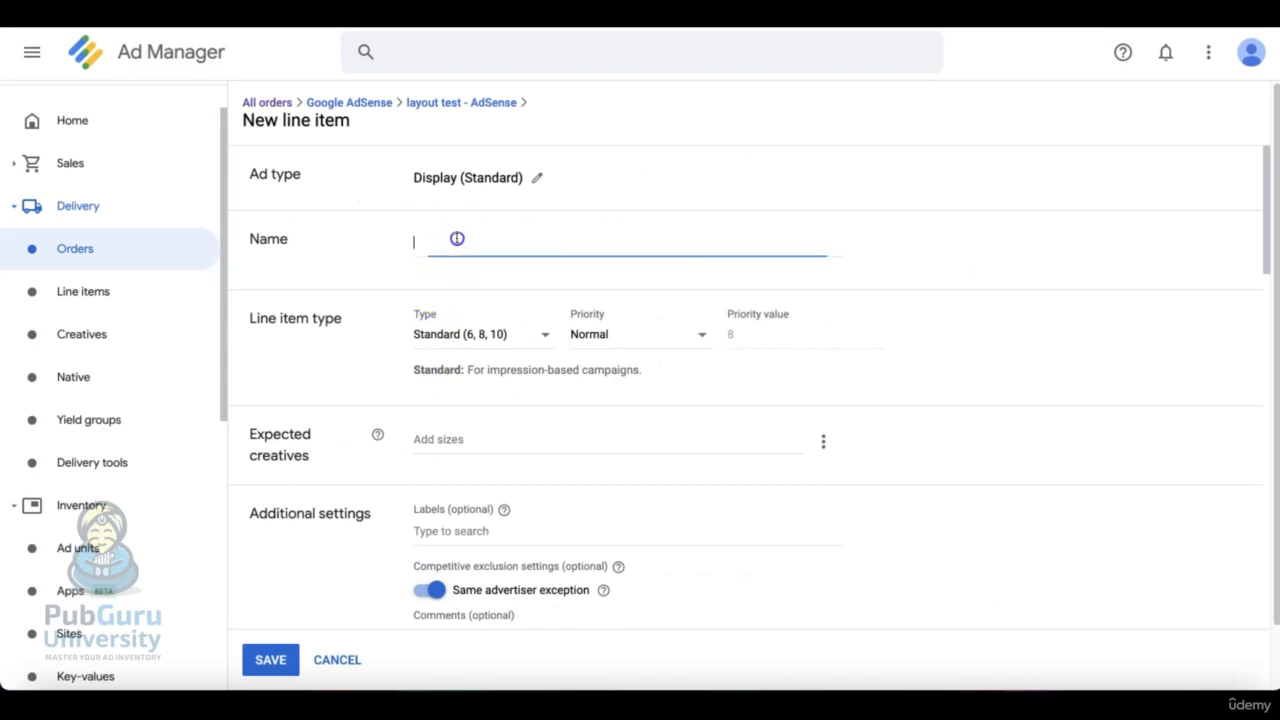
{"action": "type", "text": "layout_pizza"}
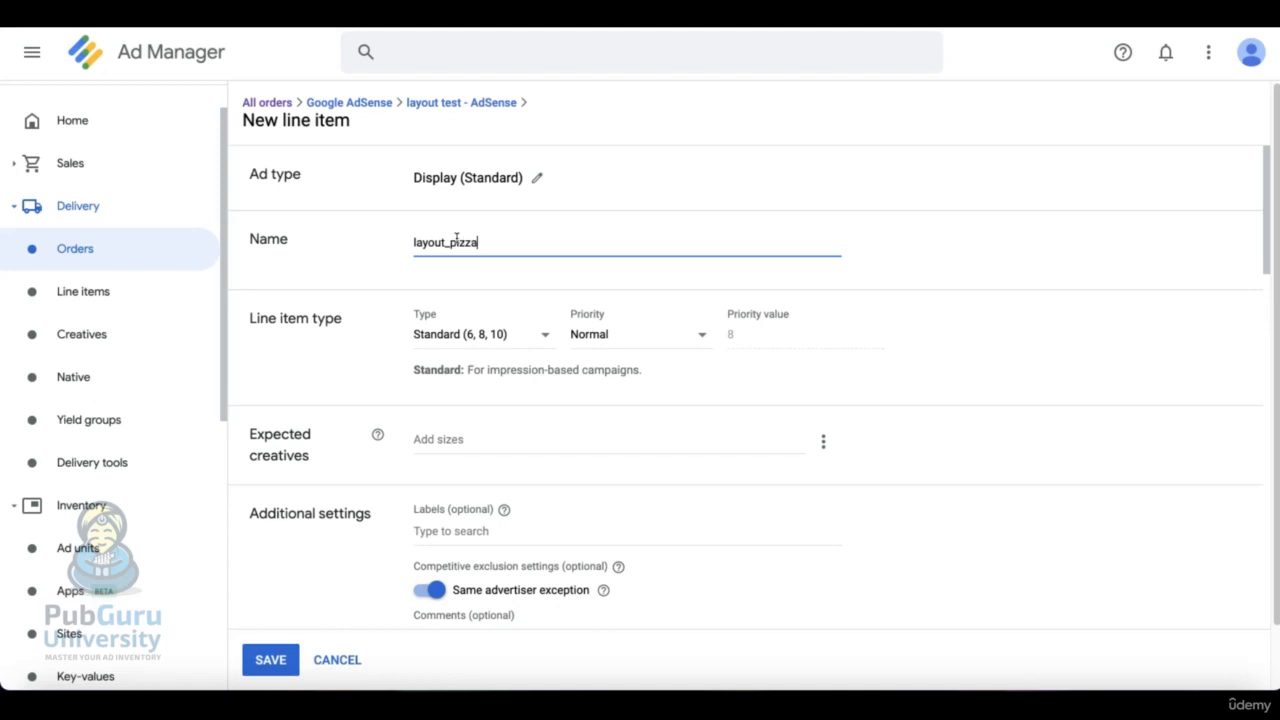
{"action": "left_click", "coordinate": [505, 334]}
{"action": "left_click", "coordinate": [506, 352]}
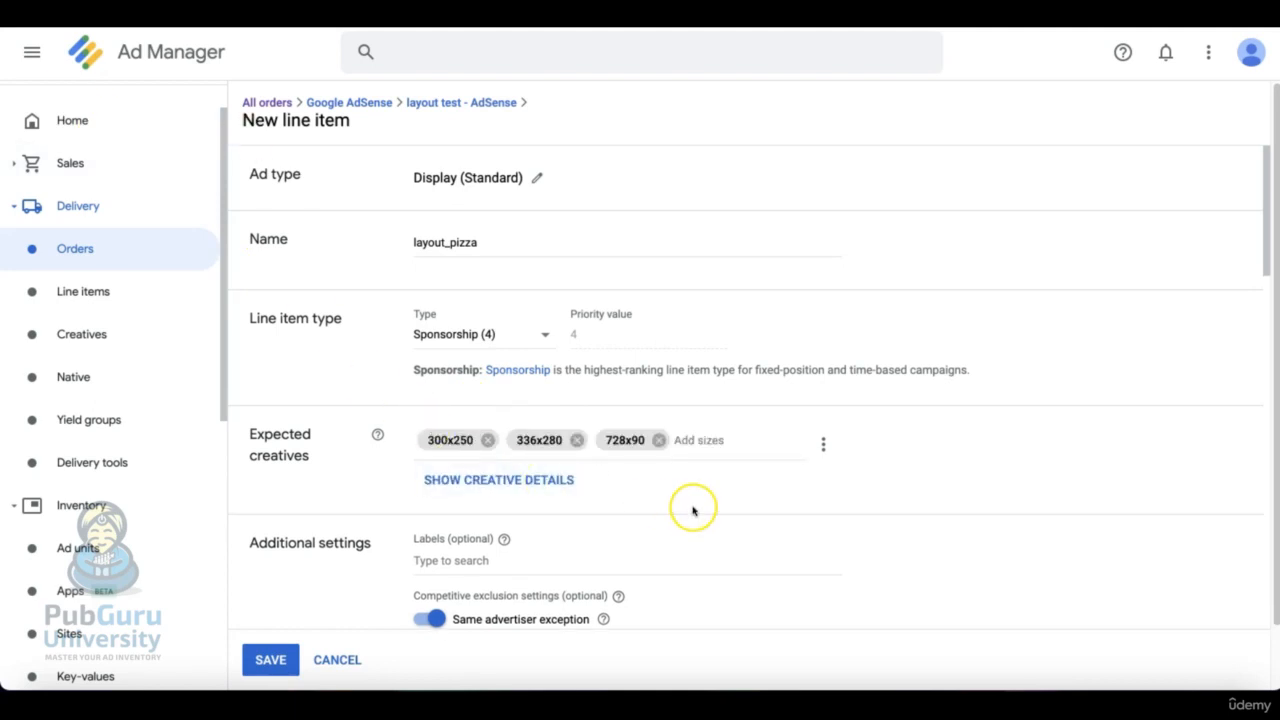
Set the layout_pizza line item to start Immediately with an Unlimited end time.
{"action": "scroll", "coordinate": [695, 512], "scroll_direction": "down", "scroll_amount": 1}
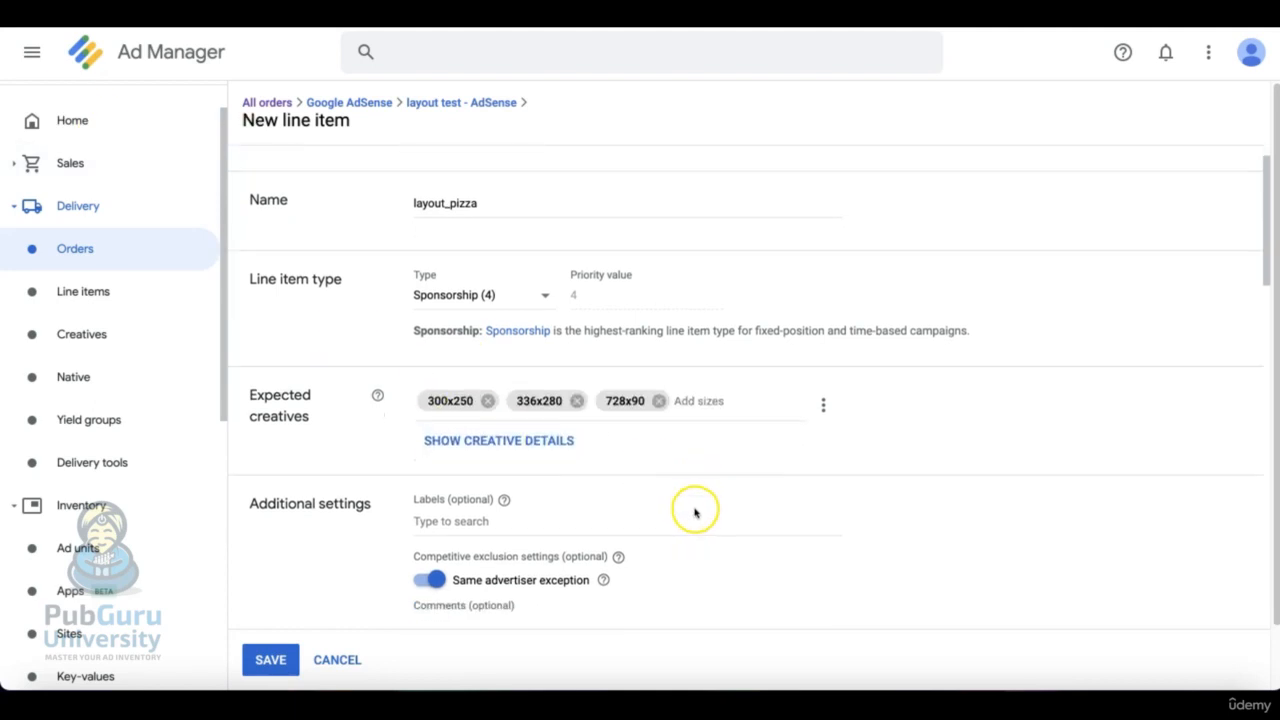
{"action": "scroll", "coordinate": [695, 512], "scroll_direction": "down", "scroll_amount": 5}
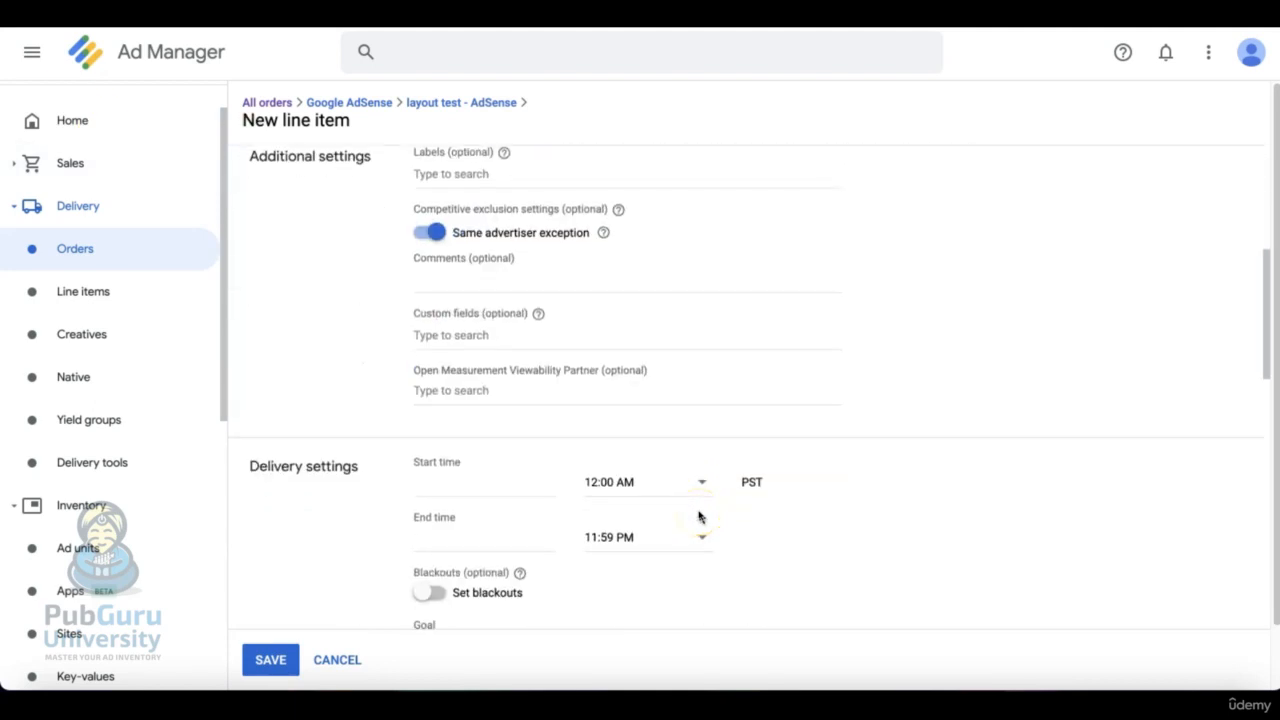
{"action": "scroll", "coordinate": [699, 517], "scroll_direction": "up", "scroll_amount": 1}
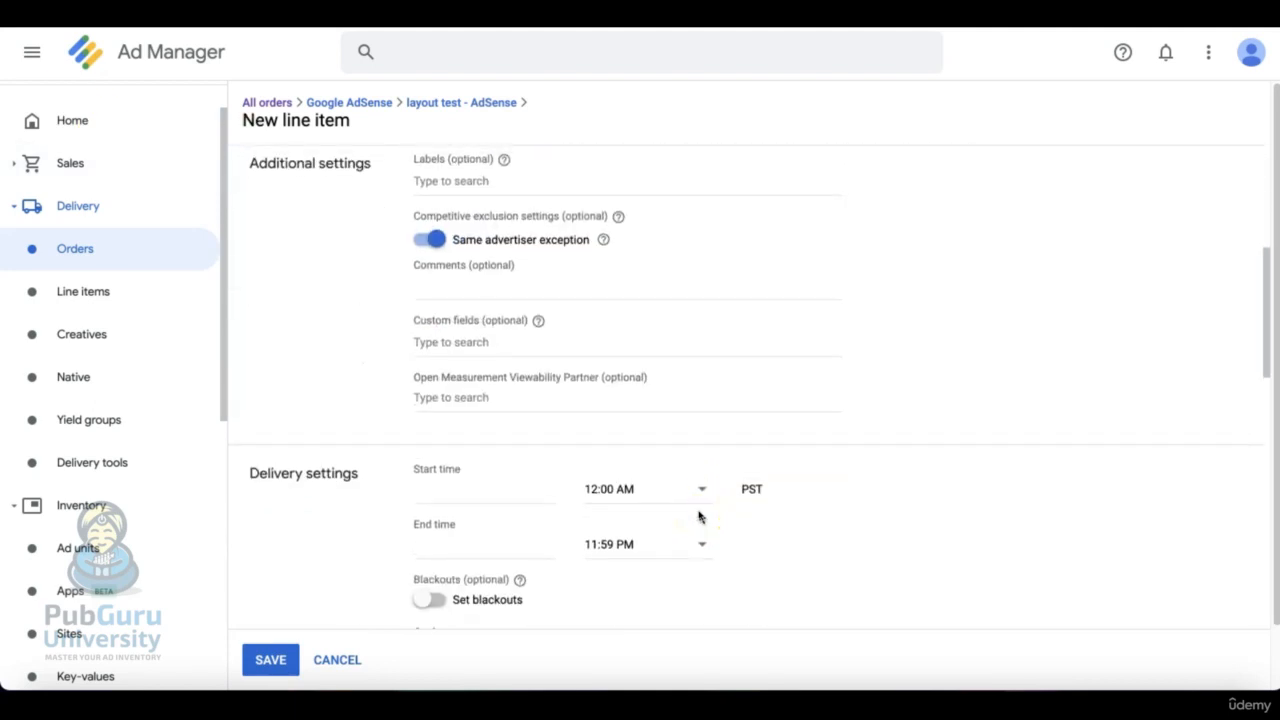
{"action": "left_click", "coordinate": [535, 497]}
{"action": "left_click", "coordinate": [471, 536]}
{"action": "scroll", "coordinate": [585, 525], "scroll_direction": "down", "scroll_amount": 3}
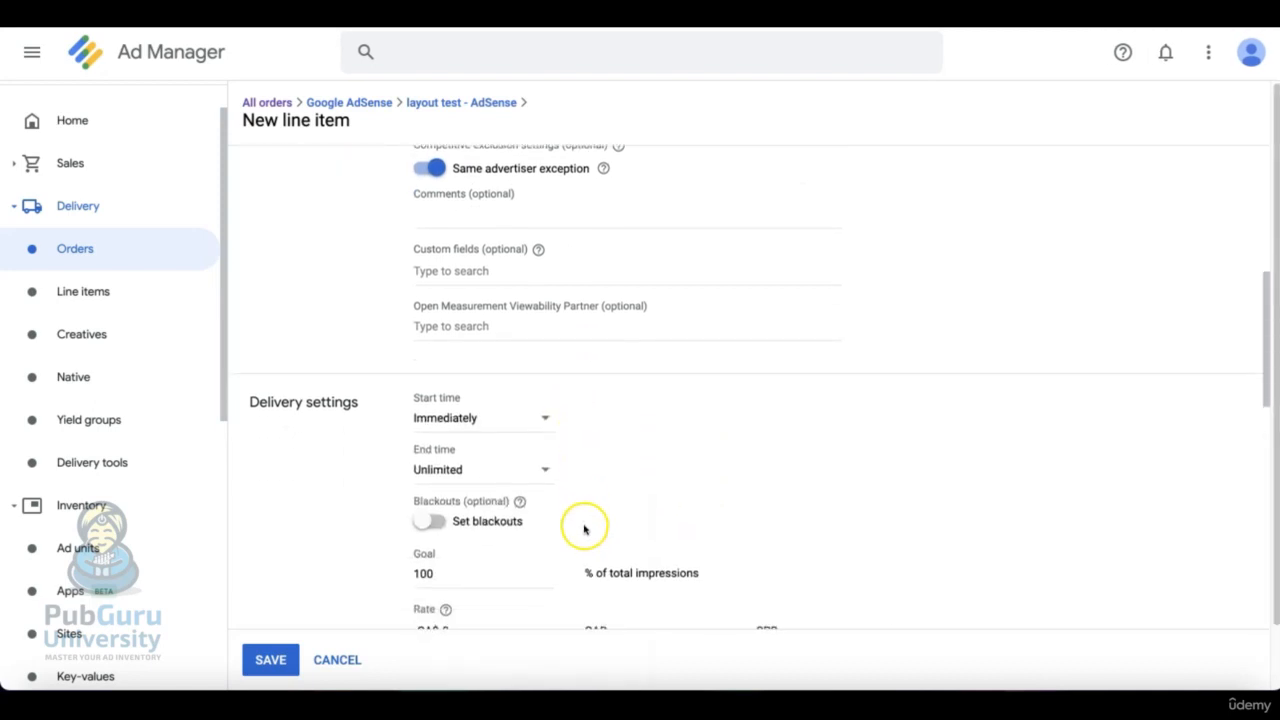
Set the layout_pizza line item's goal to 10% of total impressions and its rate to CA$ 1 CPM.
{"action": "scroll", "coordinate": [583, 525], "scroll_direction": "down", "scroll_amount": 3}
{"action": "left_click", "coordinate": [440, 394]}
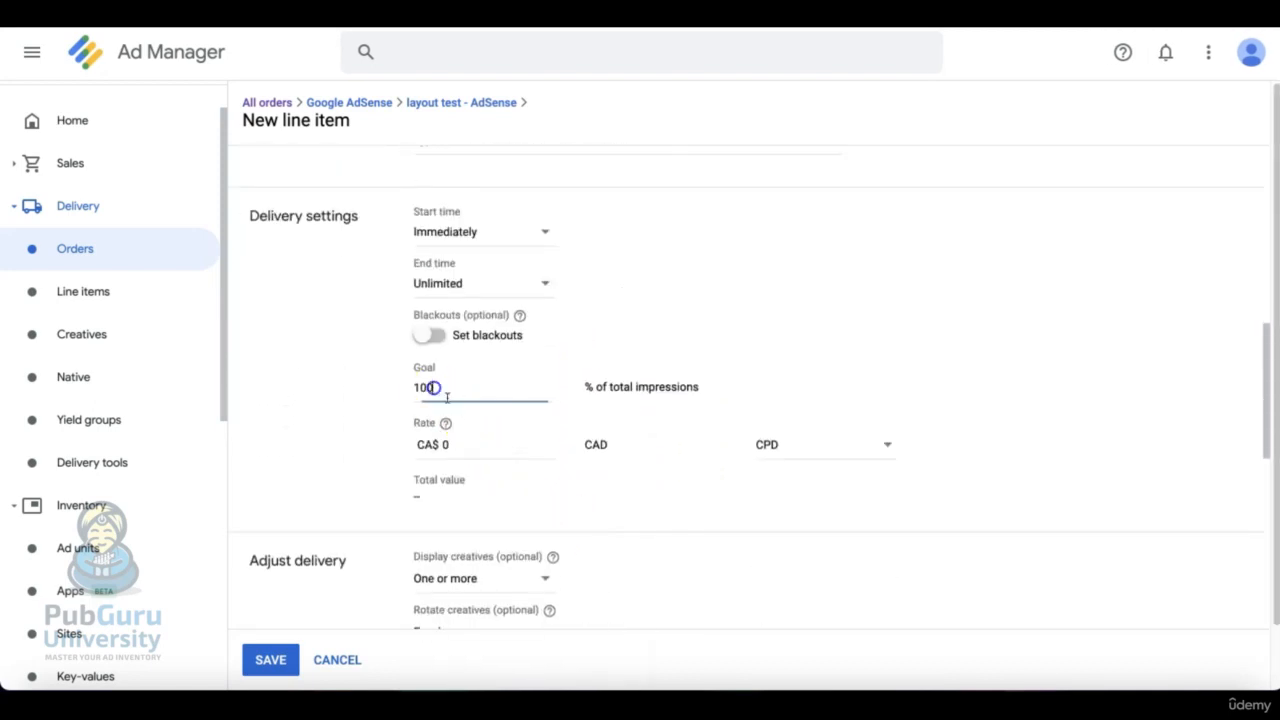
{"action": "key", "text": "BackSpace"}
{"action": "left_click", "coordinate": [447, 467]}
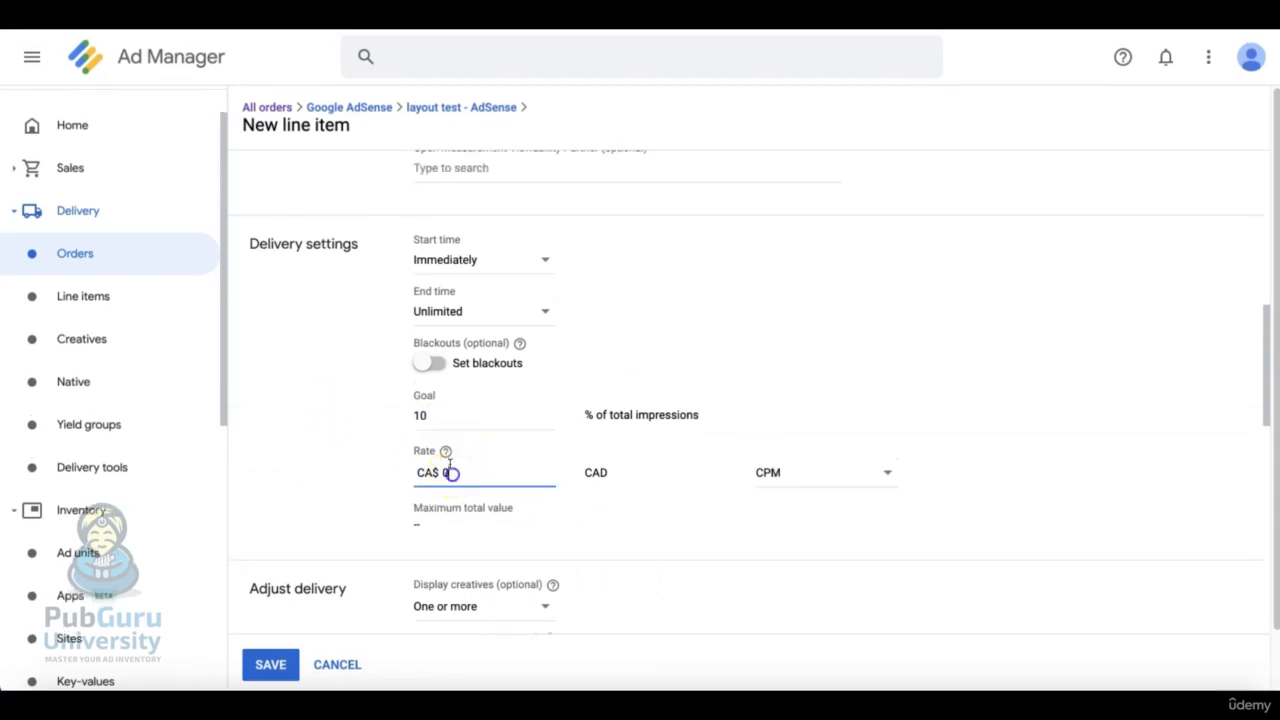
{"action": "key", "text": "BackSpace"}
{"action": "type", "text": "1"}
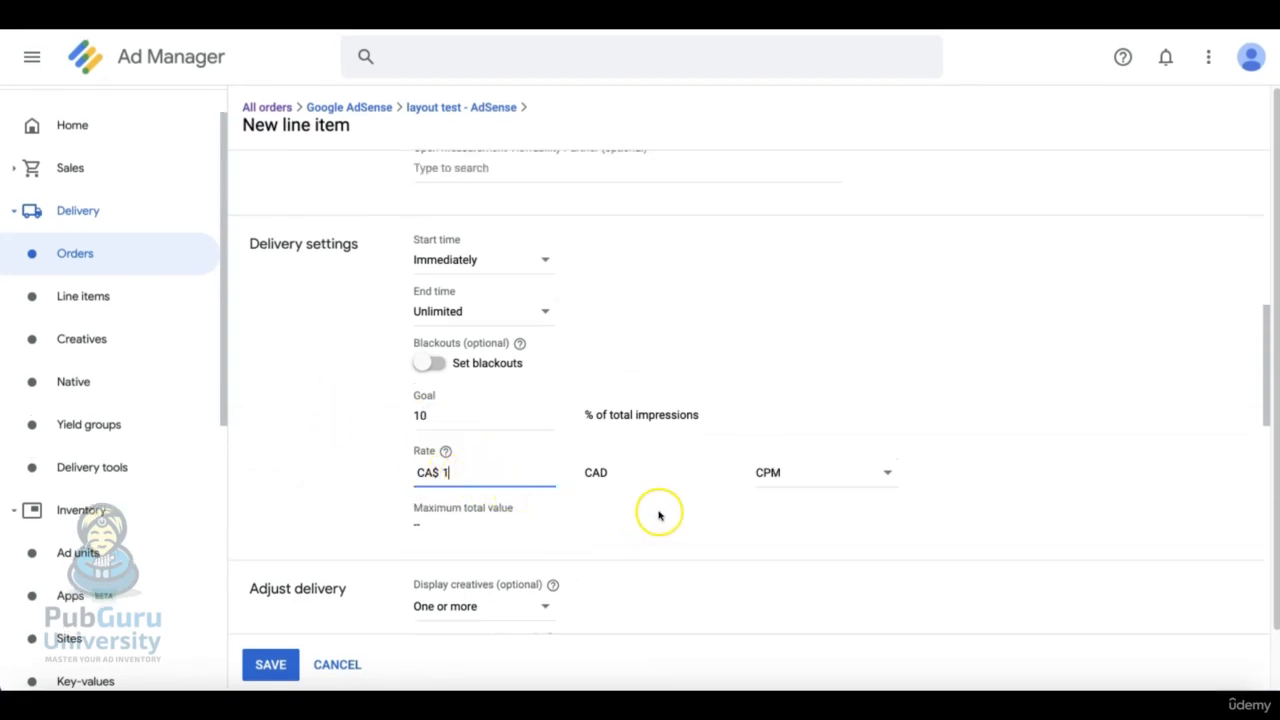
{"action": "left_click", "coordinate": [813, 485]}
{"action": "left_click", "coordinate": [805, 525]}
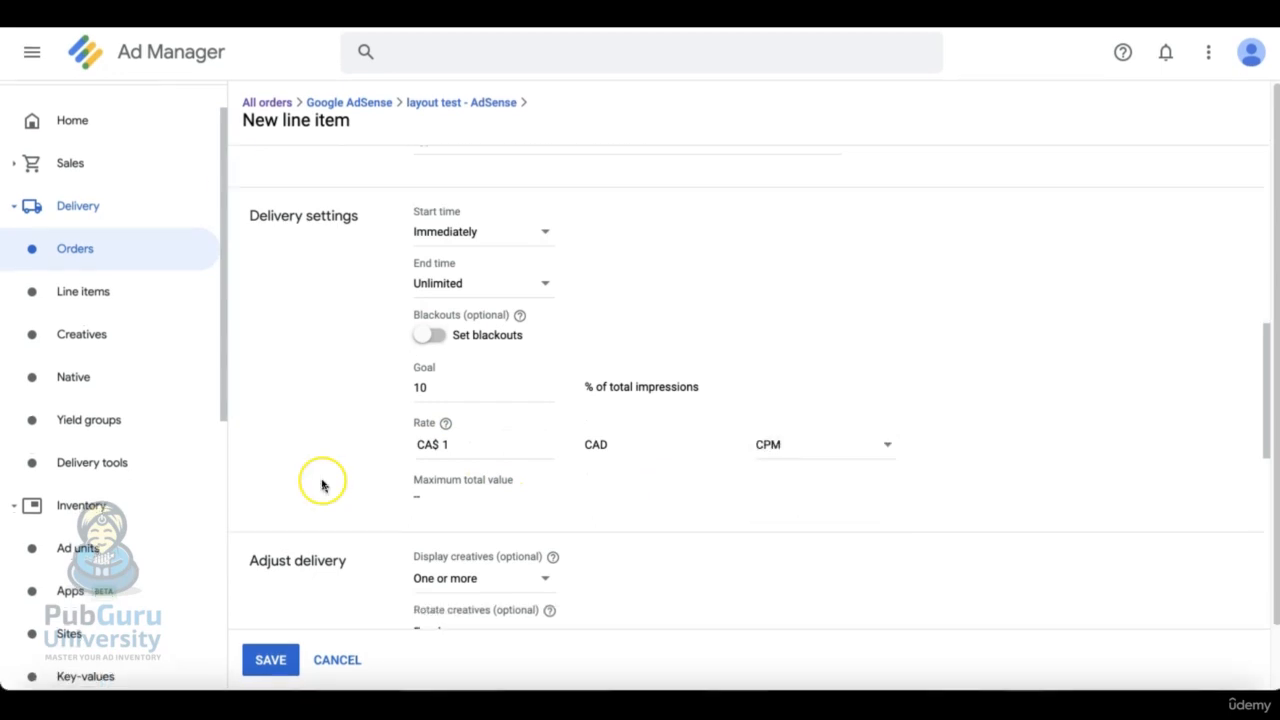
Add custom targeting to the layout_pizza line item where the key layout is any of pizza.
{"action": "scroll", "coordinate": [620, 508], "scroll_direction": "down", "scroll_amount": 5}
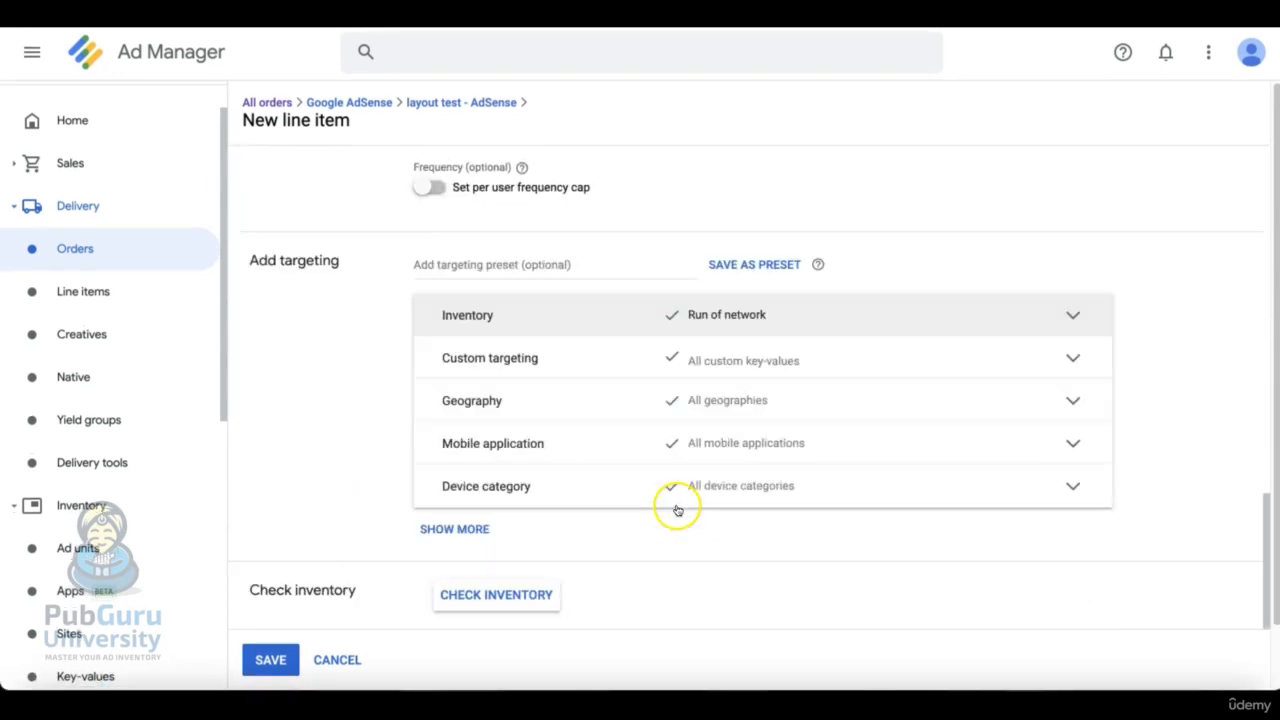
{"action": "left_click", "coordinate": [743, 369]}
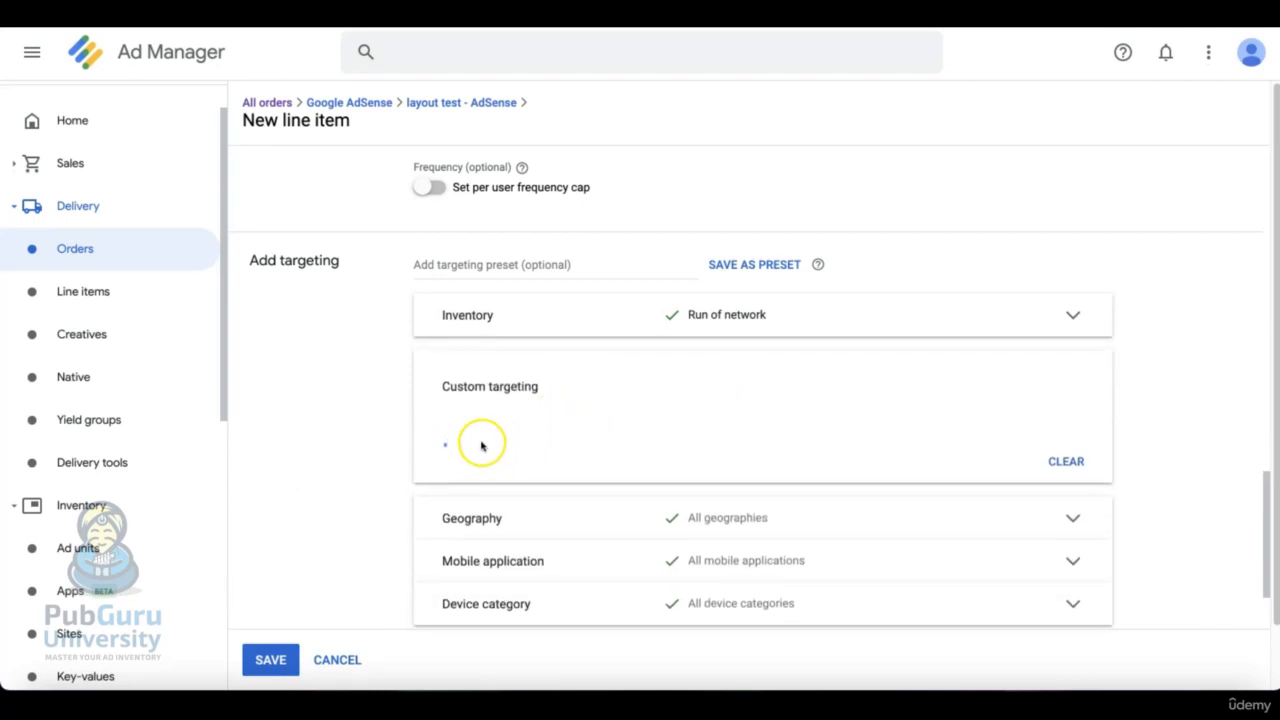
{"action": "left_click", "coordinate": [483, 464]}
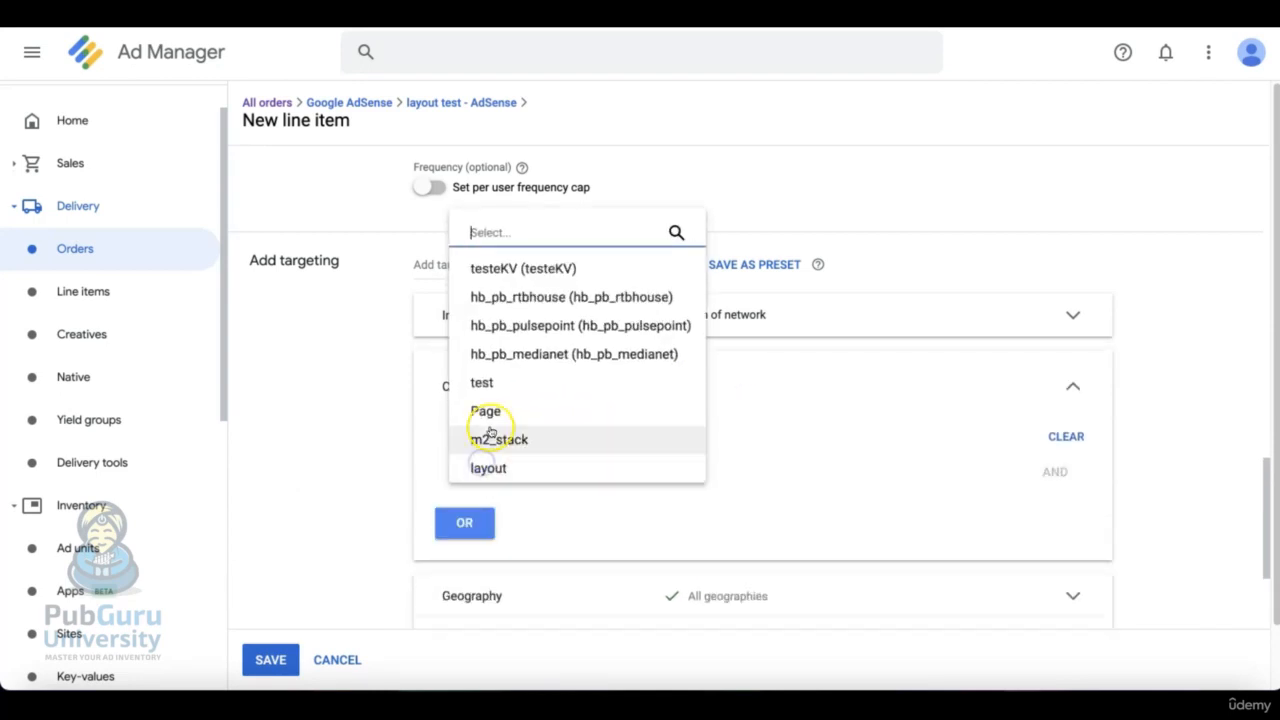
{"action": "left_click", "coordinate": [492, 470]}
{"action": "left_click", "coordinate": [780, 473]}
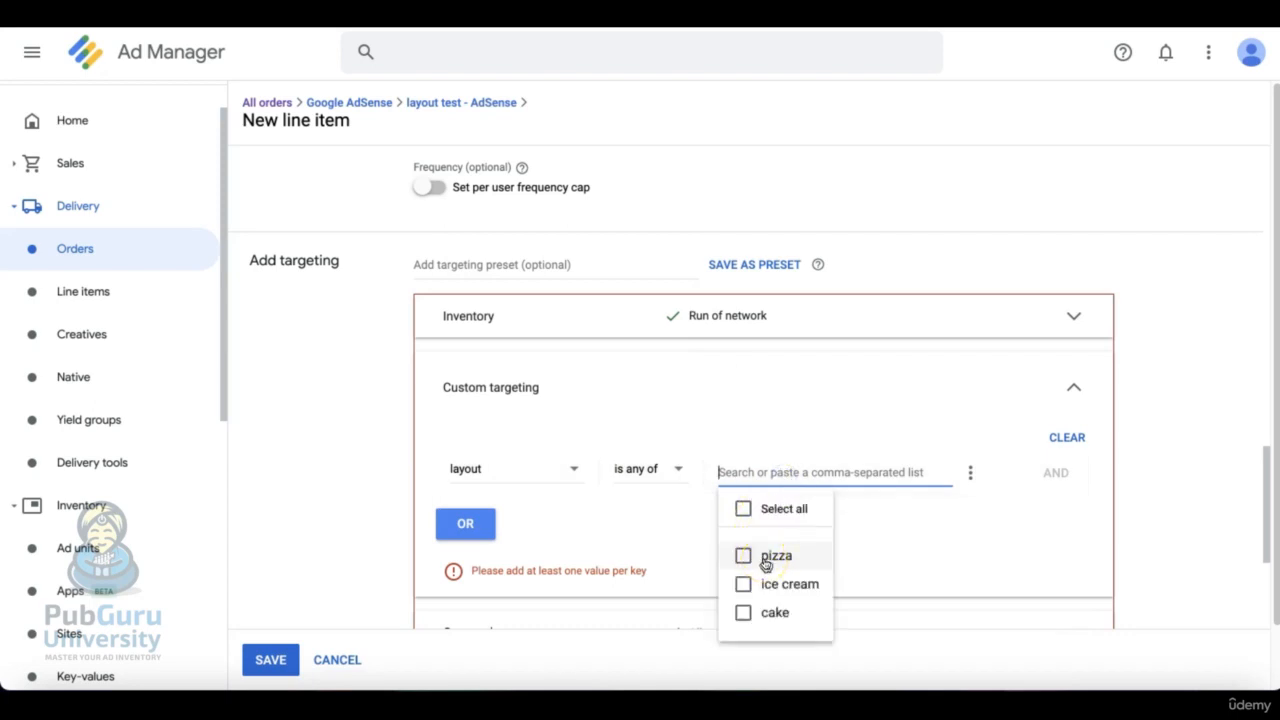
{"action": "left_click", "coordinate": [766, 560]}
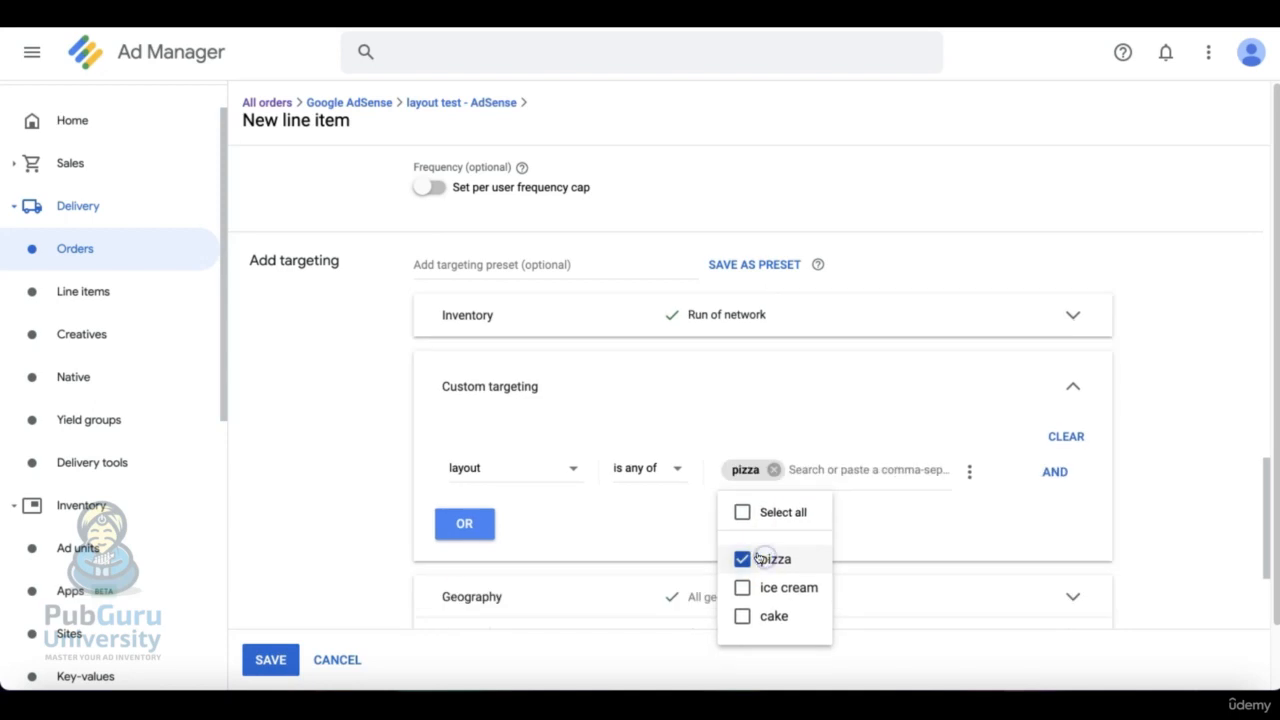
{"action": "left_click", "coordinate": [903, 528]}
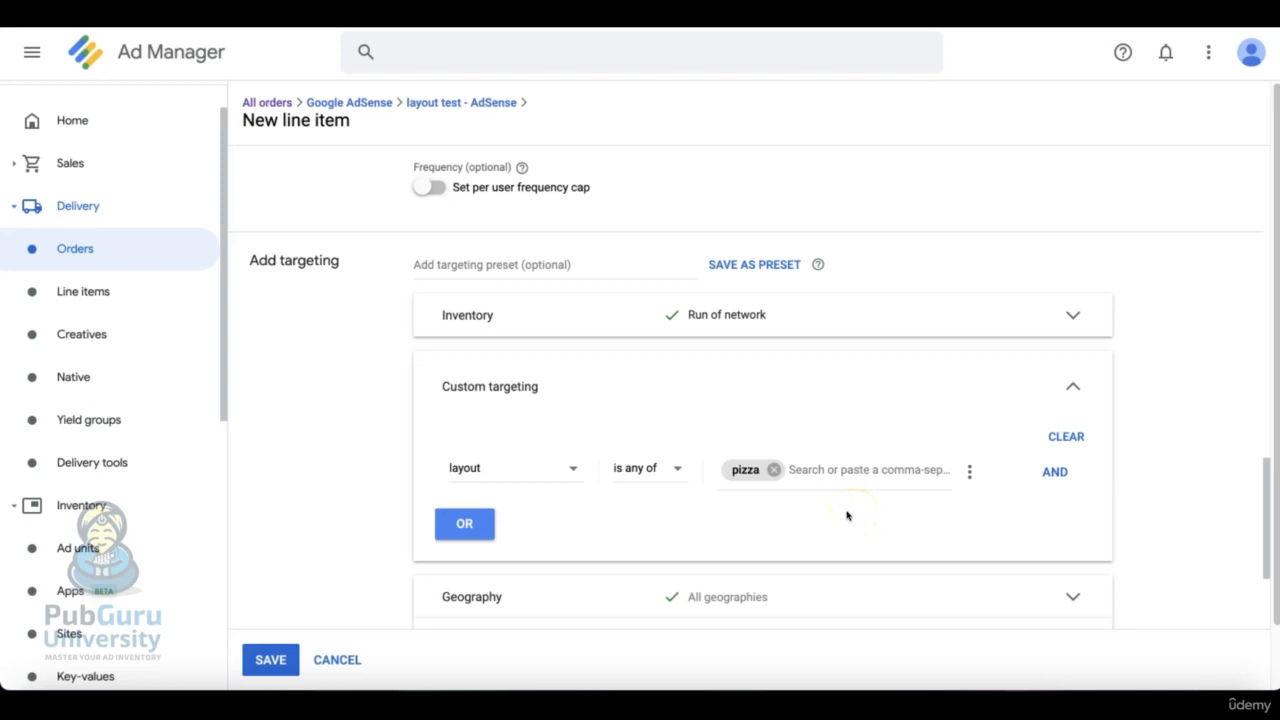
{"action": "scroll", "coordinate": [365, 407], "scroll_direction": "up", "scroll_amount": 5}
{"action": "scroll", "coordinate": [365, 407], "scroll_direction": "up", "scroll_amount": 8}
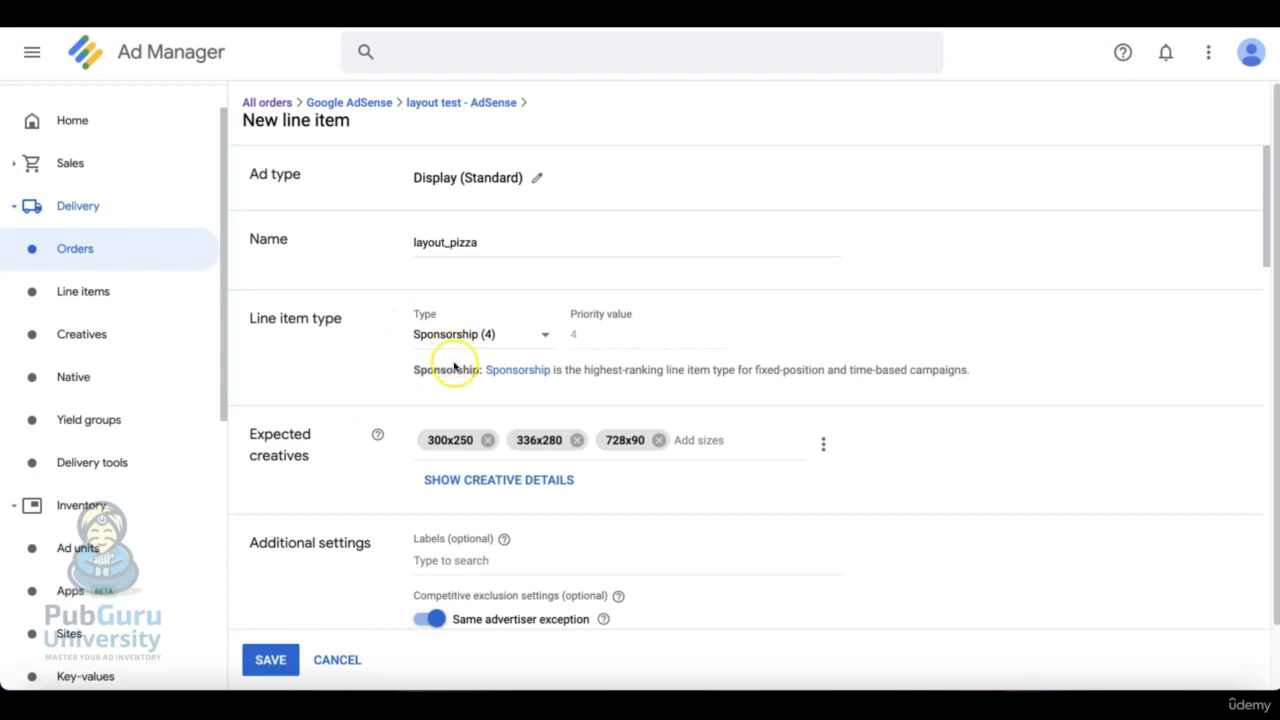
{"action": "scroll", "coordinate": [452, 460], "scroll_direction": "down", "scroll_amount": 7}
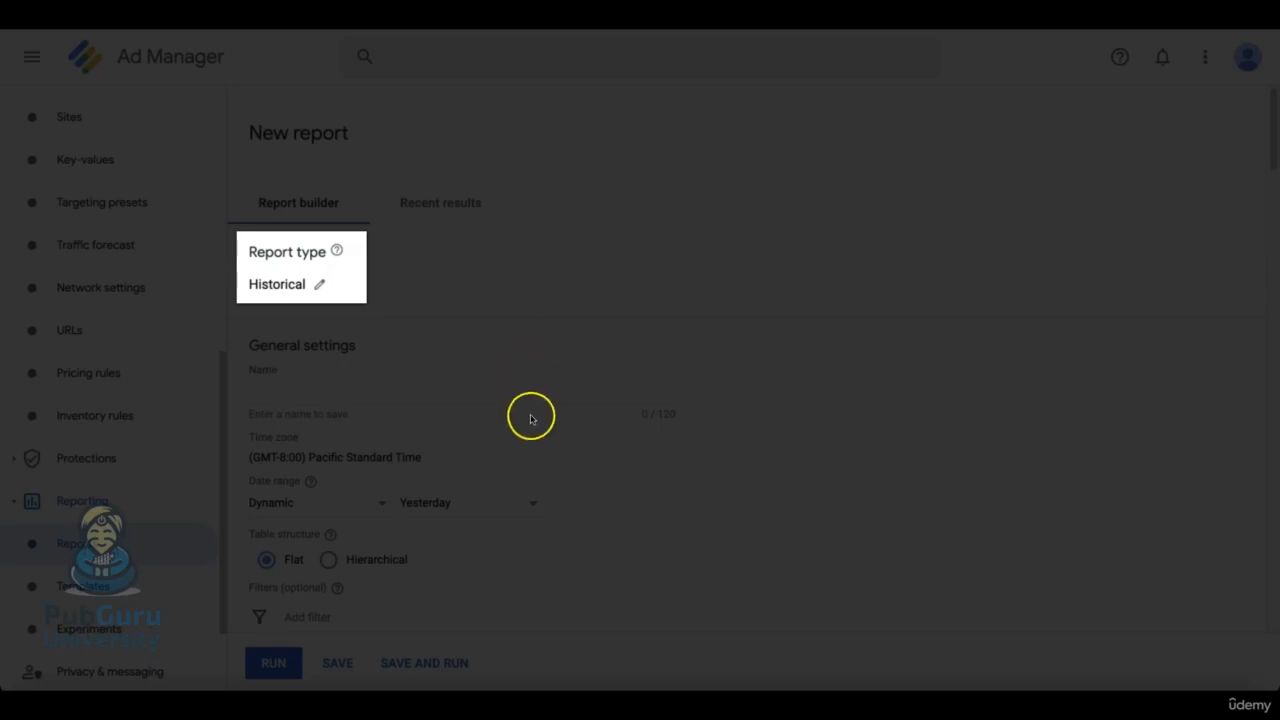
Add the metrics Total CTR and Total Active View % viewable impressions to the new historical report.
{"action": "scroll", "coordinate": [534, 440], "scroll_direction": "down", "scroll_amount": 5}
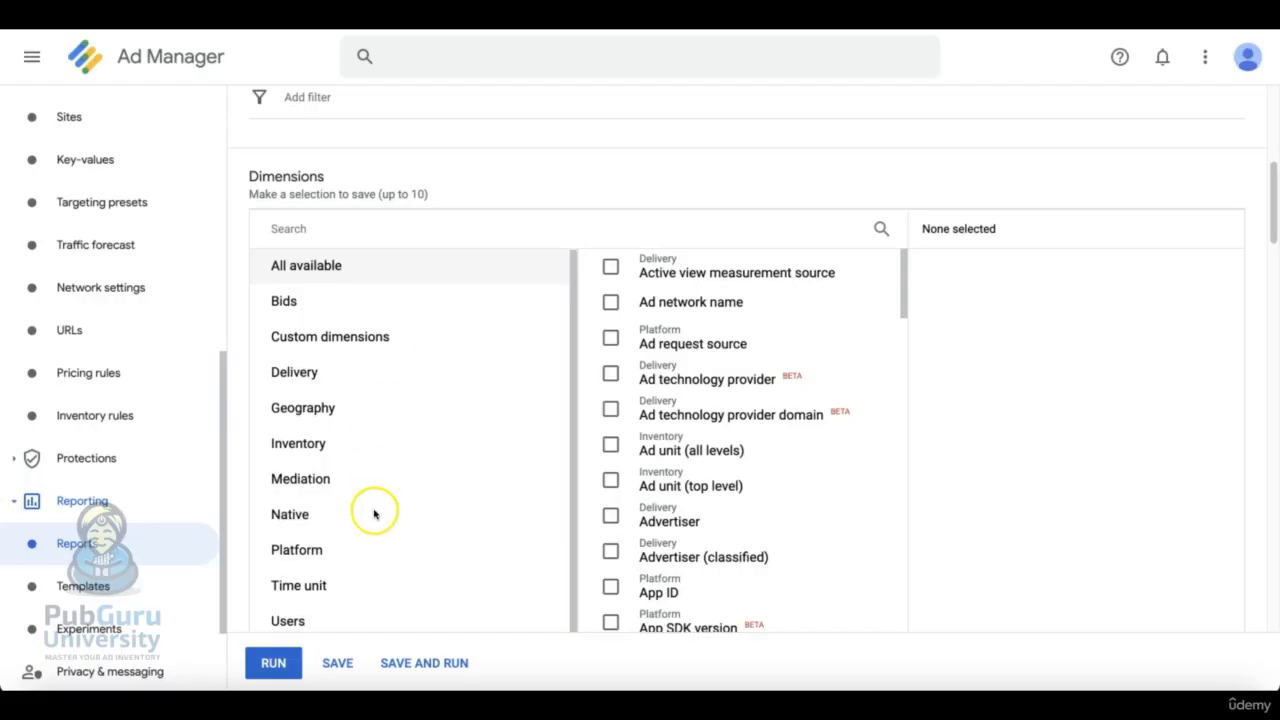
{"action": "scroll", "coordinate": [309, 563], "scroll_direction": "down", "scroll_amount": 8}
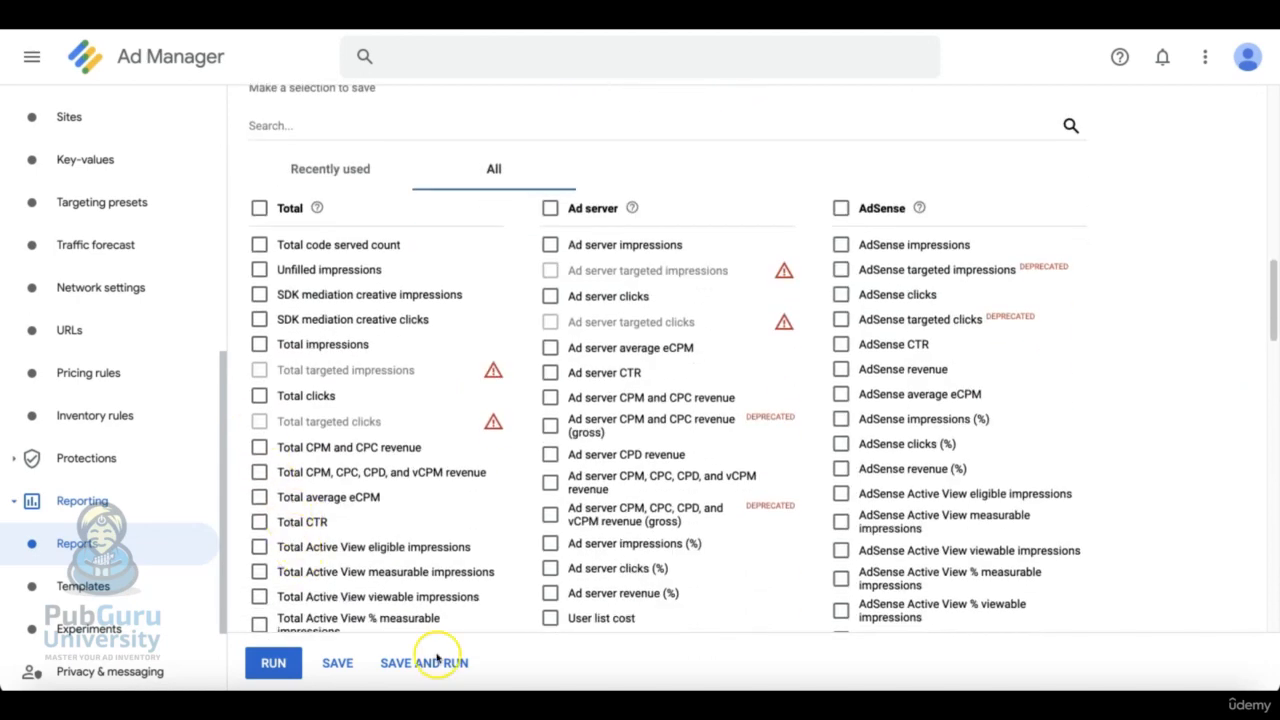
{"action": "scroll", "coordinate": [294, 429], "scroll_direction": "down", "scroll_amount": 2}
{"action": "left_click", "coordinate": [259, 410]}
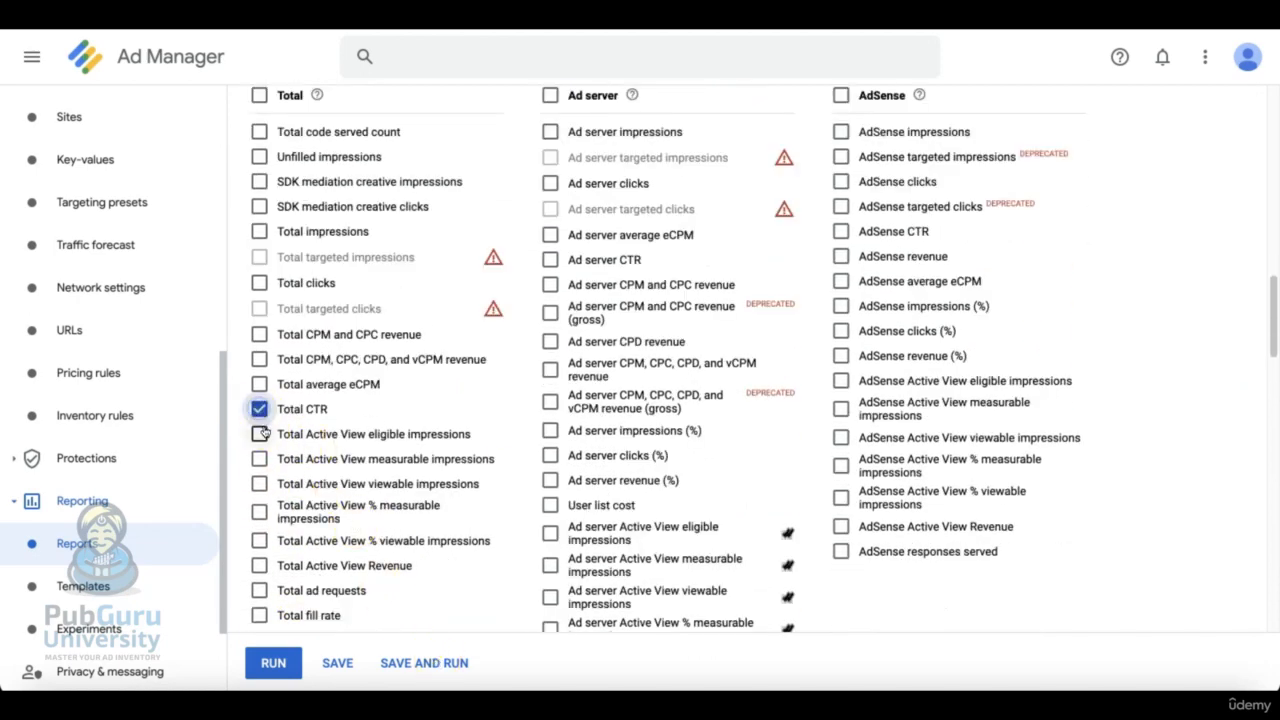
{"action": "left_click", "coordinate": [259, 540]}
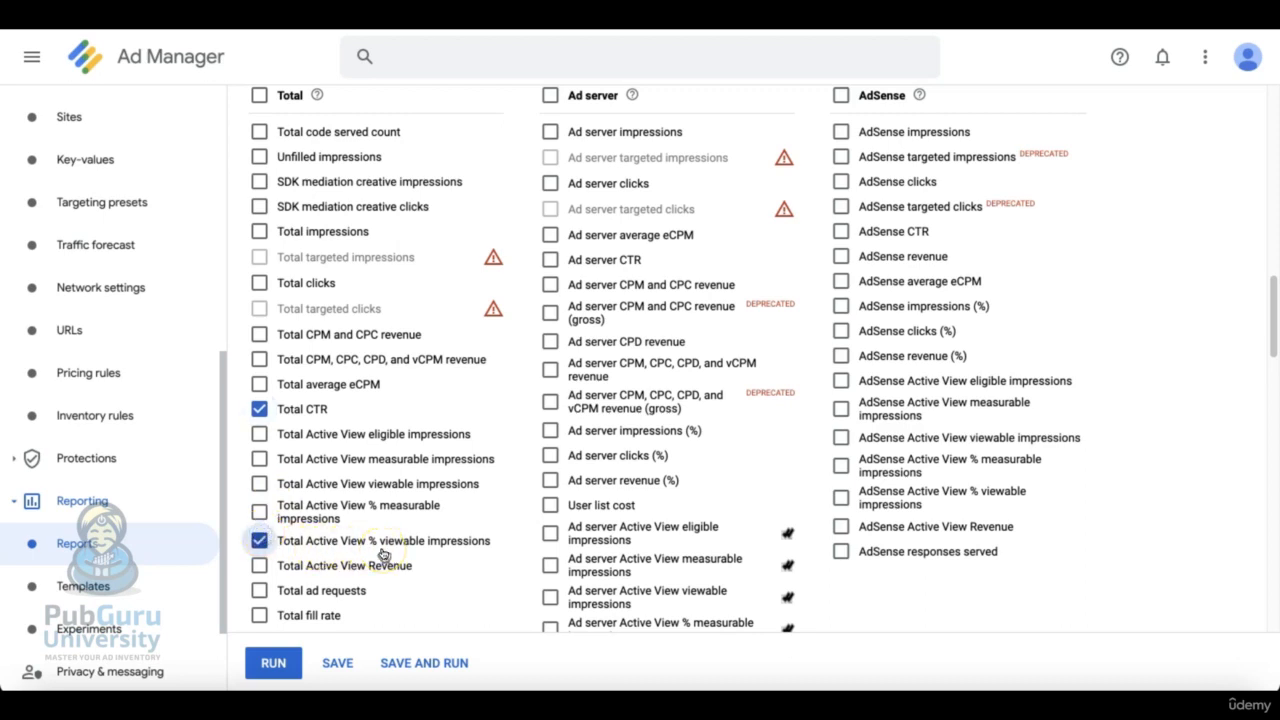